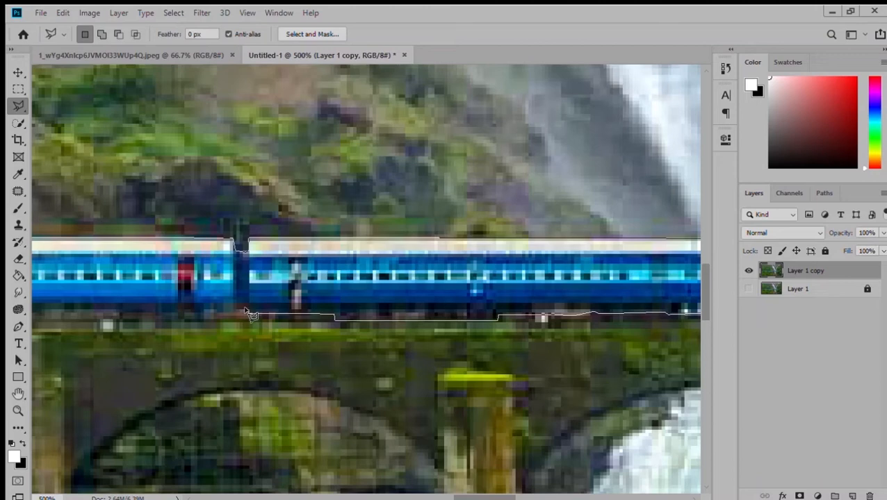
Complete the polygonal lasso selection around the train, tracing along its lower edge above the bridge.
{"action": "left_click", "coordinate": [220, 319]}
{"action": "left_click", "coordinate": [154, 319]}
{"action": "scroll", "coordinate": [154, 316], "scroll_direction": "left", "scroll_amount": 3}
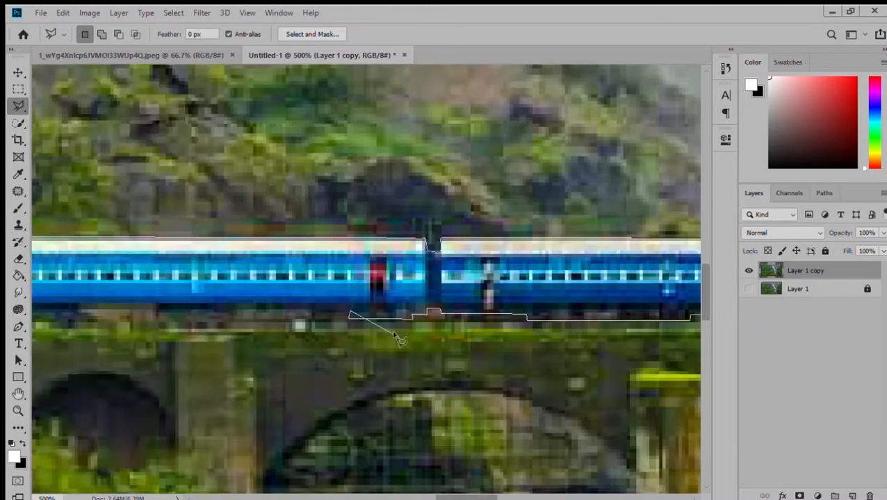
{"action": "left_click", "coordinate": [155, 319]}
{"action": "left_click", "coordinate": [155, 306]}
{"action": "scroll", "coordinate": [155, 306], "scroll_direction": "left", "scroll_amount": 4}
{"action": "left_click", "coordinate": [341, 306]}
{"action": "left_click", "coordinate": [340, 315]}
{"action": "left_click", "coordinate": [224, 303]}
{"action": "left_click", "coordinate": [215, 304]}
{"action": "left_click", "coordinate": [215, 311]}
{"action": "scroll", "coordinate": [46, 317], "scroll_direction": "left", "scroll_amount": 5}
{"action": "left_click", "coordinate": [501, 311]}
{"action": "left_click", "coordinate": [431, 312]}
{"action": "left_click", "coordinate": [430, 315]}
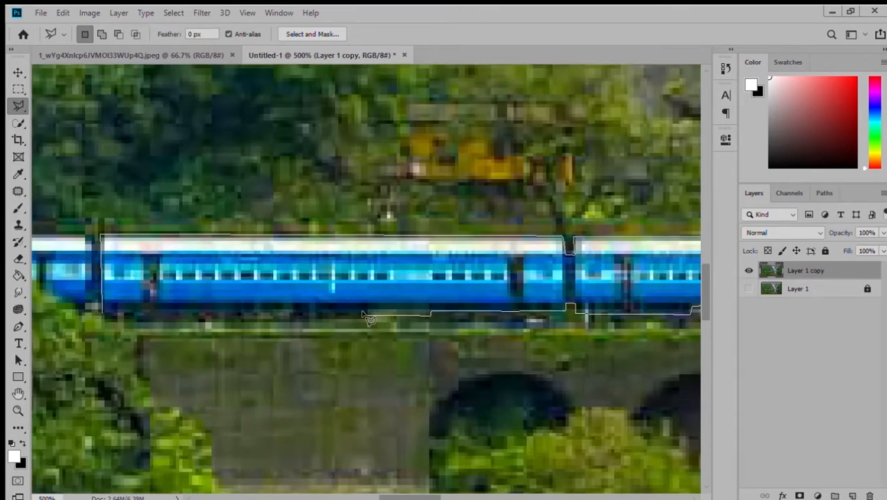
{"action": "left_click", "coordinate": [293, 316]}
{"action": "left_click", "coordinate": [293, 319]}
{"action": "left_click", "coordinate": [238, 319]}
{"action": "left_click", "coordinate": [238, 313]}
{"action": "left_click", "coordinate": [101, 312]}
Copy the selected train onto its own layer and duplicate the background photo layer.
{"action": "key", "text": "ctrl+0"}
{"action": "key", "text": "ctrl+j"}
{"action": "key", "text": "ctrl+j"}
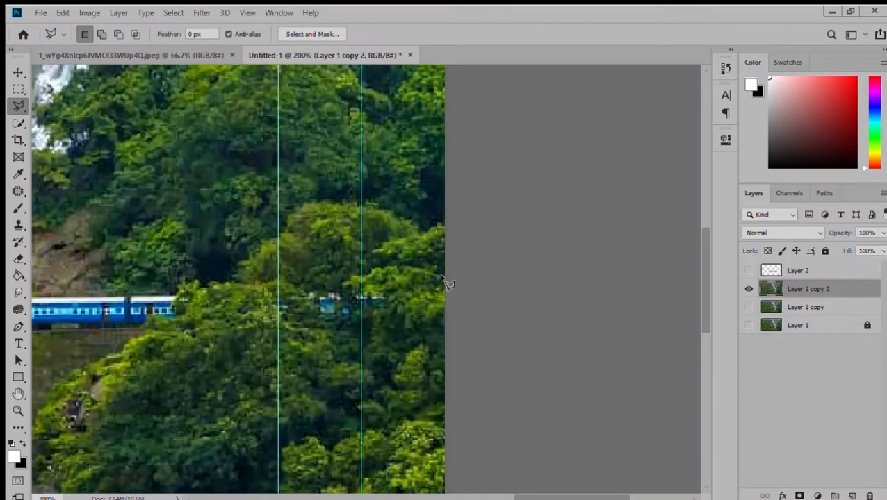
Lasso the foreground trees in front of the train's left end and copy them to a new layer.
{"action": "left_click_drag", "start_coordinate": [442, 279], "coordinate": [366, 268]}
{"action": "mouse_move", "coordinate": [385, 302]}
{"action": "left_mouse_down"}
{"action": "mouse_move", "coordinate": [318, 309]}
{"action": "mouse_move", "coordinate": [254, 282]}
{"action": "mouse_move", "coordinate": [177, 301]}
{"action": "mouse_move", "coordinate": [148, 321]}
{"action": "mouse_move", "coordinate": [329, 334]}
{"action": "mouse_move", "coordinate": [7, 331]}
{"action": "mouse_move", "coordinate": [251, 334]}
{"action": "mouse_move", "coordinate": [112, 339]}
{"action": "mouse_move", "coordinate": [250, 334]}
{"action": "mouse_move", "coordinate": [139, 317]}
{"action": "mouse_move", "coordinate": [69, 326]}
{"action": "mouse_move", "coordinate": [182, 314]}
{"action": "left_mouse_up"}
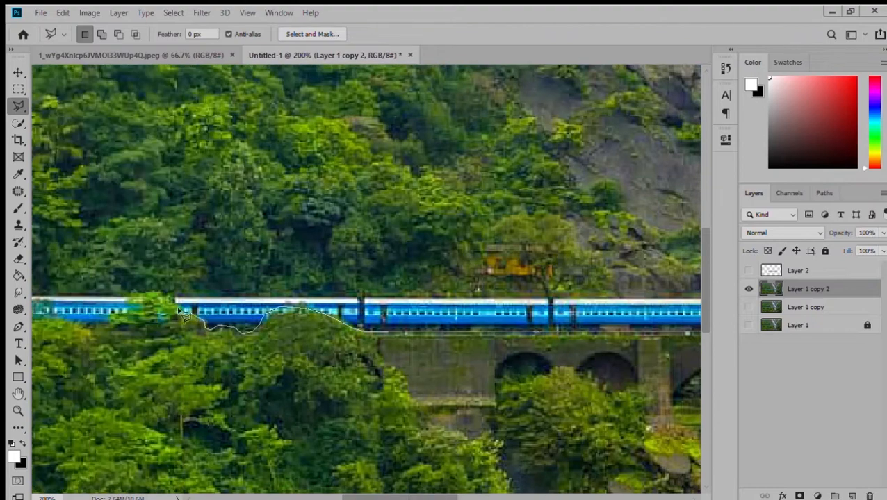
{"action": "mouse_move", "coordinate": [108, 336]}
{"action": "left_mouse_down"}
{"action": "mouse_move", "coordinate": [174, 323]}
{"action": "mouse_move", "coordinate": [167, 282]}
{"action": "mouse_move", "coordinate": [77, 292]}
{"action": "mouse_move", "coordinate": [118, 315]}
{"action": "mouse_move", "coordinate": [49, 330]}
{"action": "mouse_move", "coordinate": [173, 326]}
{"action": "mouse_move", "coordinate": [100, 317]}
{"action": "mouse_move", "coordinate": [32, 471]}
{"action": "left_mouse_up"}
{"action": "left_click", "coordinate": [111, 445]}
{"action": "left_click", "coordinate": [470, 424]}
{"action": "left_click", "coordinate": [411, 170]}
{"action": "key", "text": "ctrl+j"}
Paint over the train on the duplicated background layer with the Clone Stamp to remove it.
{"action": "mouse_move", "coordinate": [139, 312]}
{"action": "left_mouse_down"}
{"action": "mouse_move", "coordinate": [475, 340]}
{"action": "mouse_move", "coordinate": [629, 332]}
{"action": "left_mouse_up"}
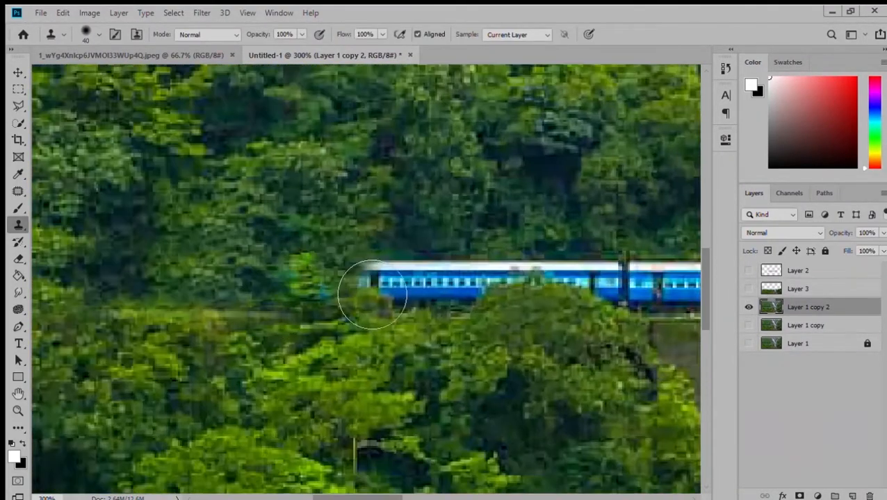
{"action": "mouse_move", "coordinate": [371, 293]}
{"action": "left_mouse_down"}
{"action": "mouse_move", "coordinate": [495, 310]}
{"action": "mouse_move", "coordinate": [655, 303]}
{"action": "left_mouse_up"}
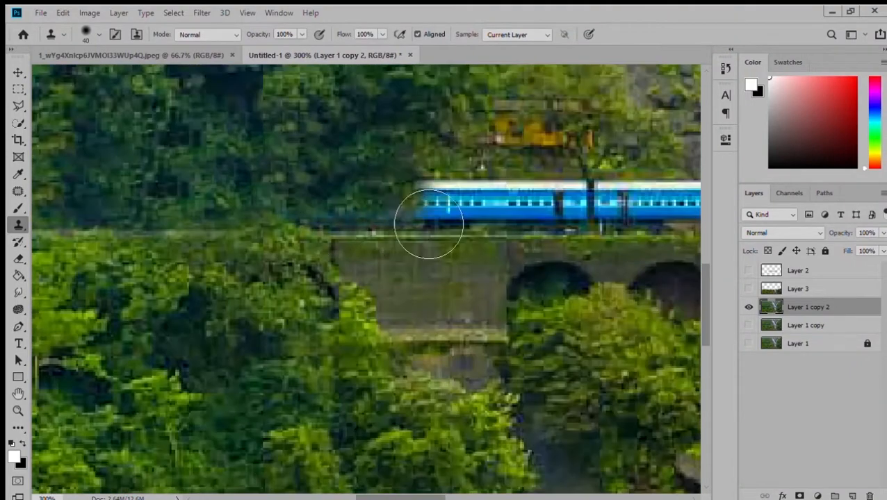
{"action": "mouse_move", "coordinate": [429, 221]}
{"action": "left_mouse_down"}
{"action": "mouse_move", "coordinate": [507, 234]}
{"action": "mouse_move", "coordinate": [625, 231]}
{"action": "left_mouse_up"}
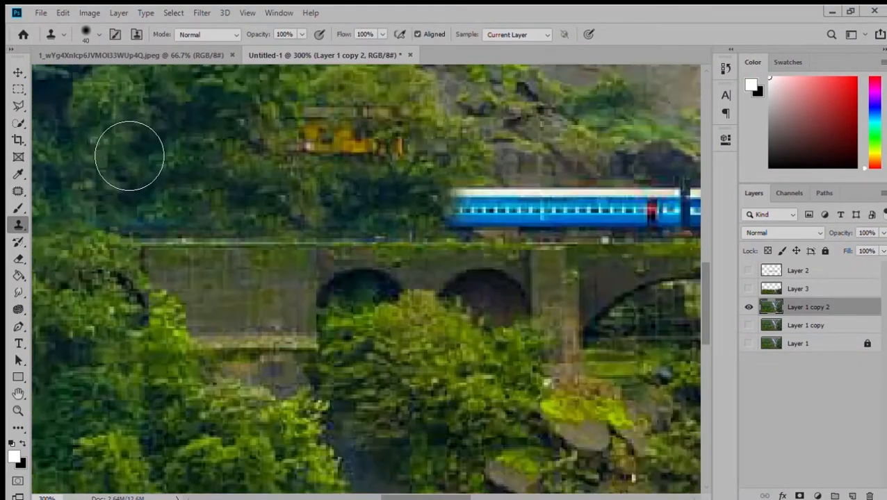
{"action": "mouse_move", "coordinate": [455, 233]}
{"action": "left_mouse_down"}
{"action": "mouse_move", "coordinate": [501, 177]}
{"action": "mouse_move", "coordinate": [495, 235]}
{"action": "mouse_move", "coordinate": [637, 241]}
{"action": "left_mouse_up"}
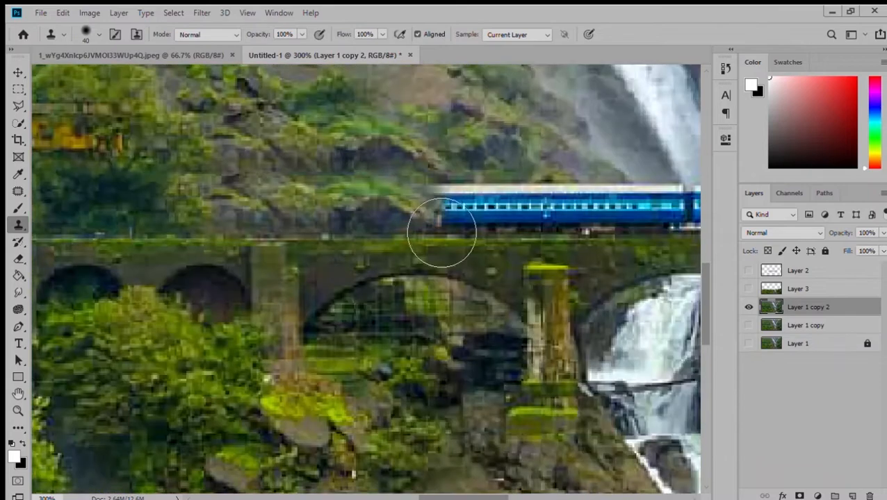
{"action": "mouse_move", "coordinate": [439, 237]}
{"action": "left_mouse_down"}
{"action": "mouse_move", "coordinate": [645, 233]}
{"action": "mouse_move", "coordinate": [702, 221]}
{"action": "left_mouse_up"}
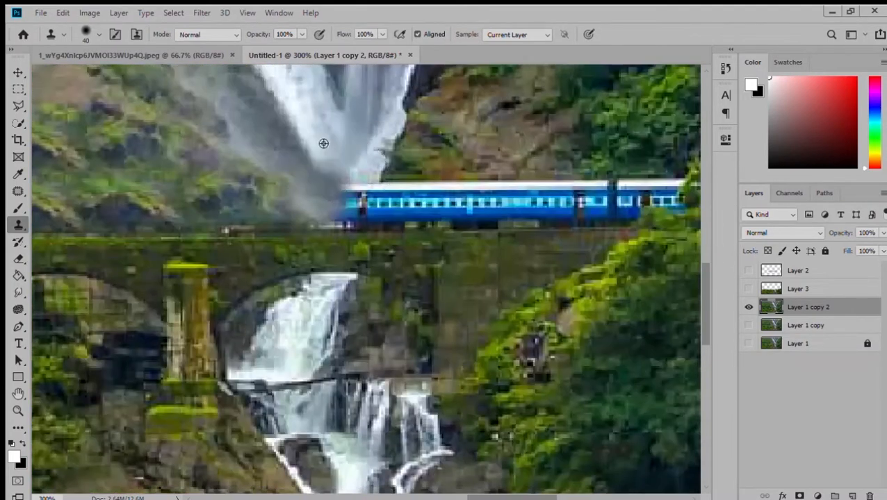
{"action": "left_click_drag", "start_coordinate": [344, 222], "coordinate": [637, 224]}
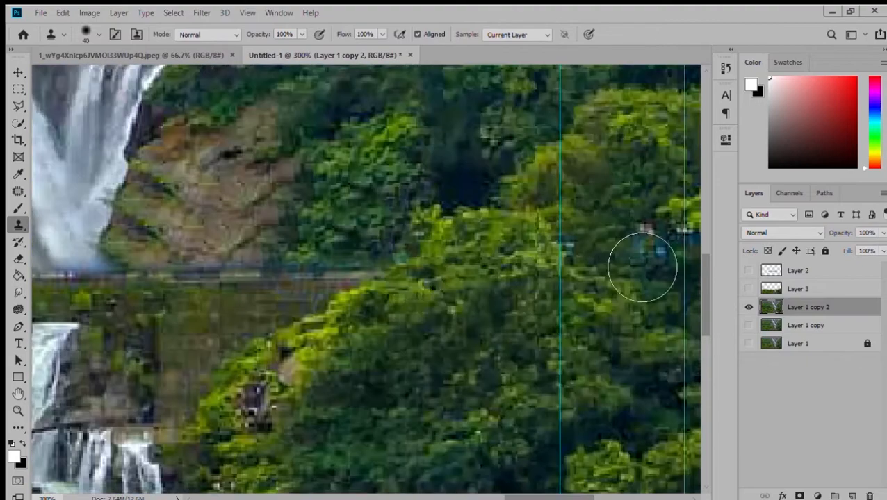
{"action": "left_click_drag", "start_coordinate": [639, 263], "coordinate": [653, 263]}
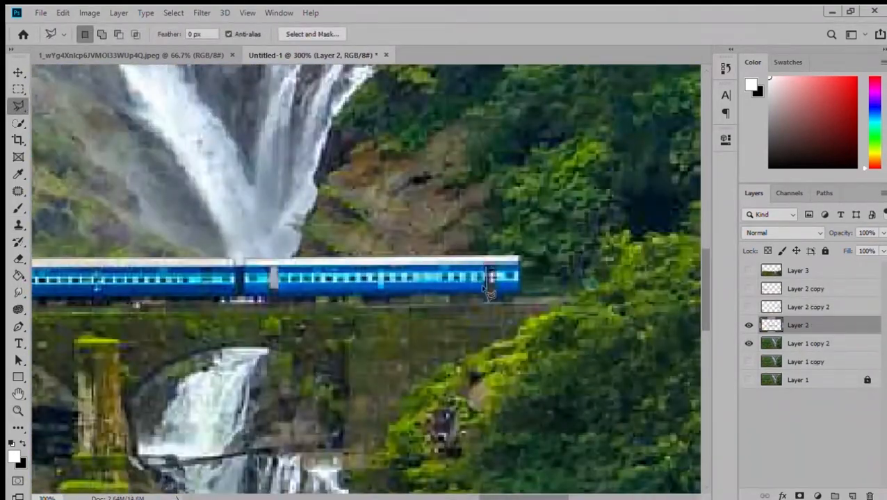
Duplicate the isolated train layer twice.
{"action": "left_click_drag", "start_coordinate": [148, 267], "coordinate": [566, 253]}
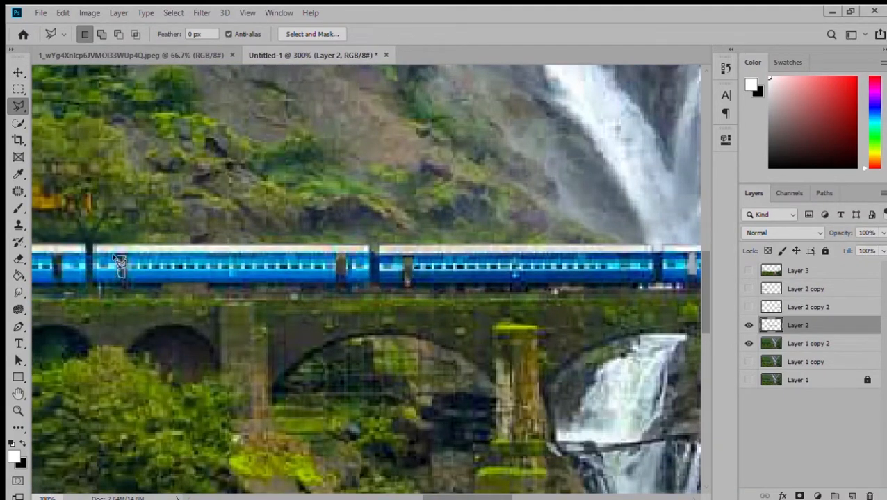
{"action": "left_click_drag", "start_coordinate": [122, 264], "coordinate": [448, 260]}
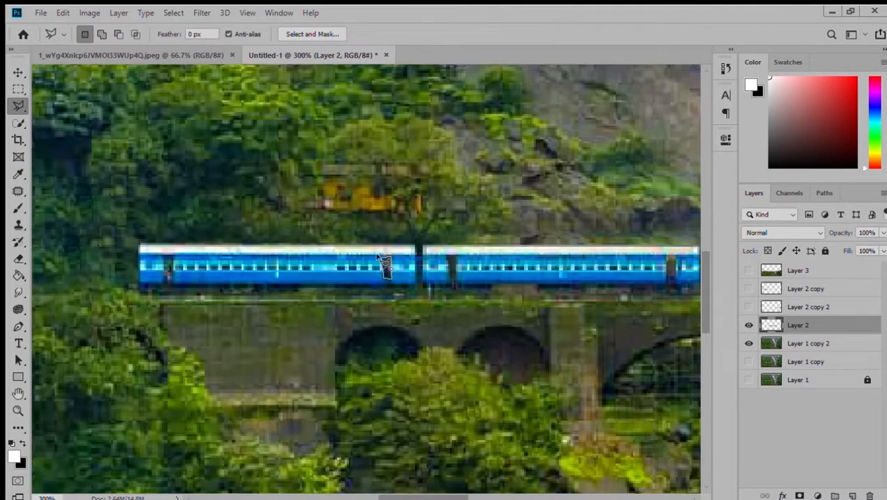
{"action": "key", "text": "v"}
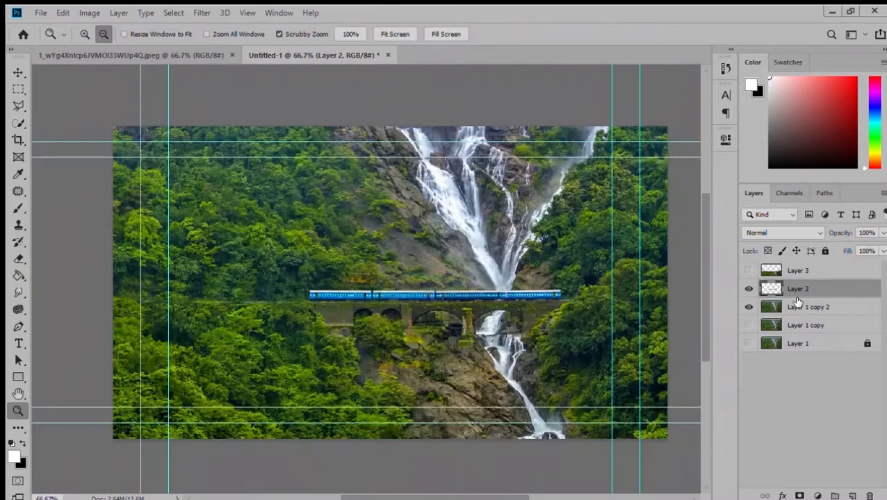
{"action": "key", "text": "ctrl+j"}
{"action": "key", "text": "ctrl+j"}
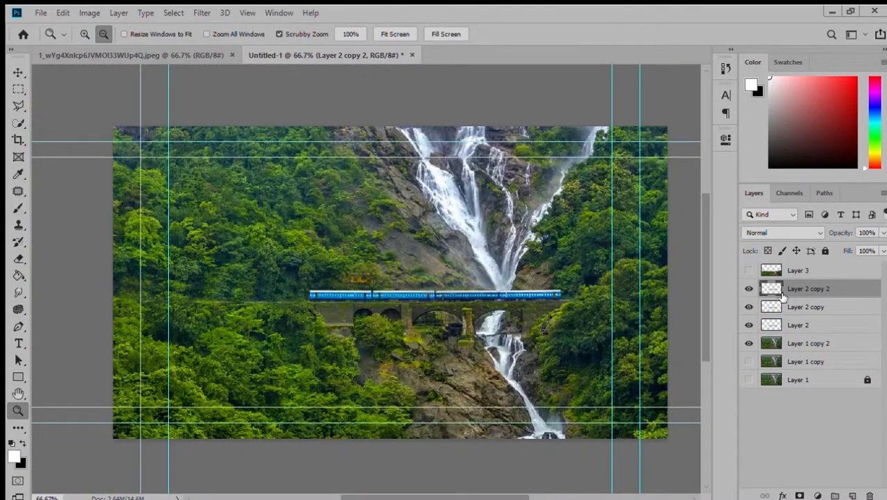
Move one train copy to the left and another to the right so the train spans the bridge.
{"action": "left_click", "coordinate": [18, 72]}
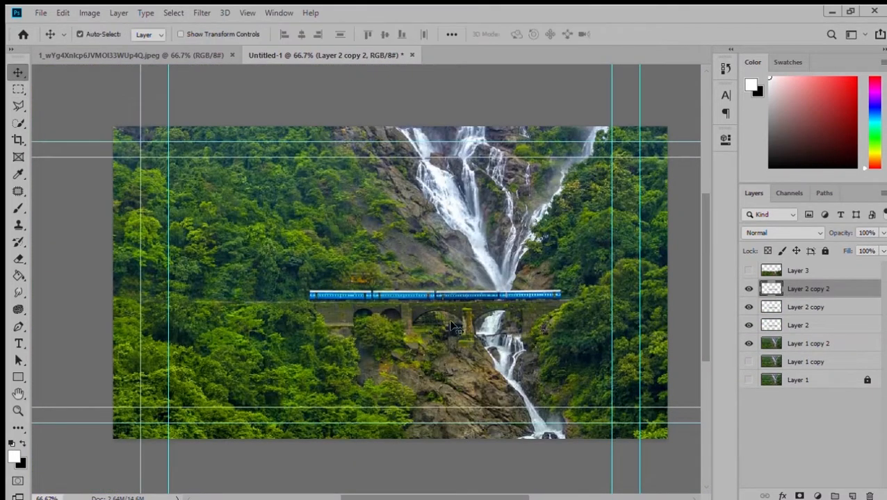
{"action": "left_click_drag", "start_coordinate": [462, 295], "coordinate": [206, 296]}
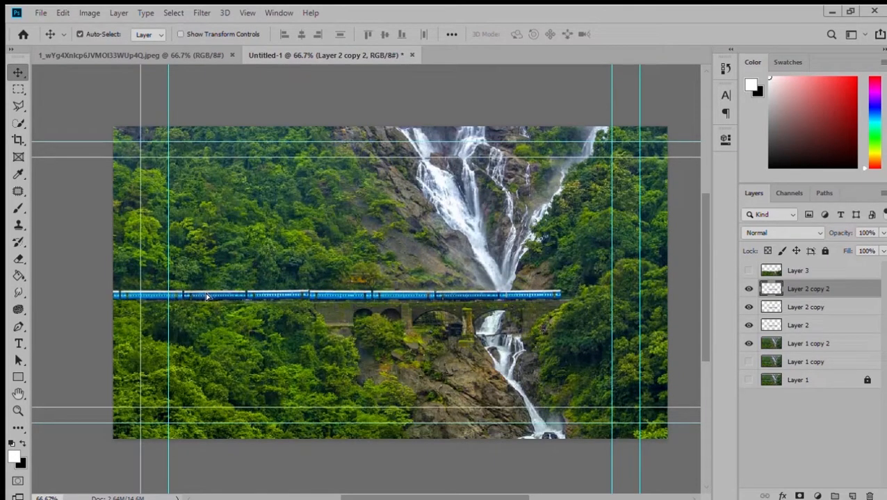
{"action": "left_click", "coordinate": [471, 296]}
{"action": "left_click_drag", "start_coordinate": [443, 295], "coordinate": [654, 293]}
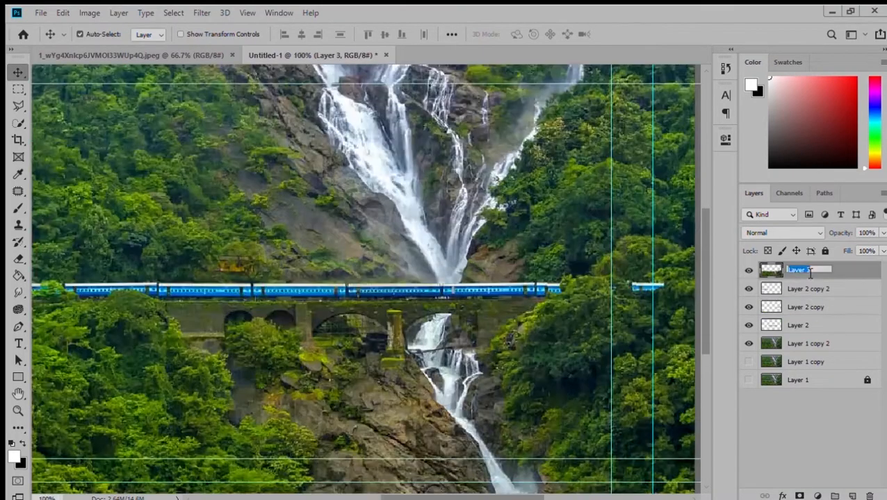
Rename the foreground trees layer frunt and make it visible.
{"action": "type", "text": "frunt"}
{"action": "key", "text": "Return"}
{"action": "left_click", "coordinate": [749, 271]}
{"action": "left_click", "coordinate": [748, 271]}
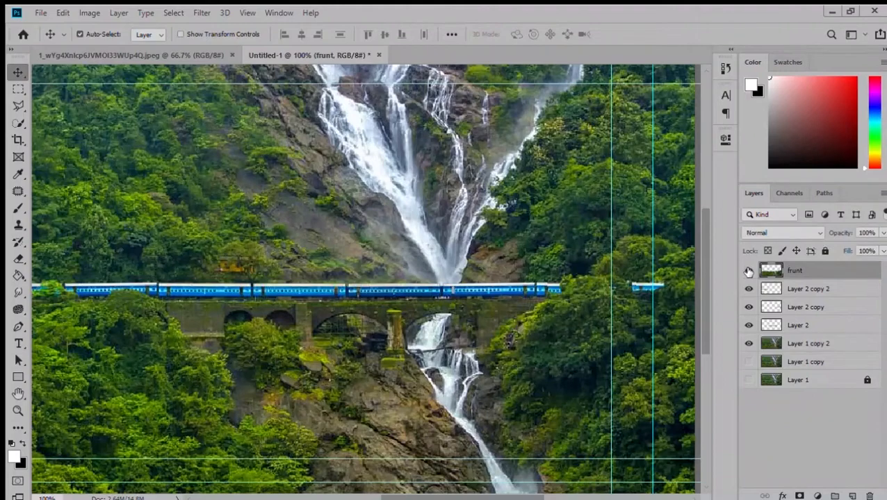
Rename the two train copy layers 3 and 2.
{"action": "double_click", "coordinate": [812, 288]}
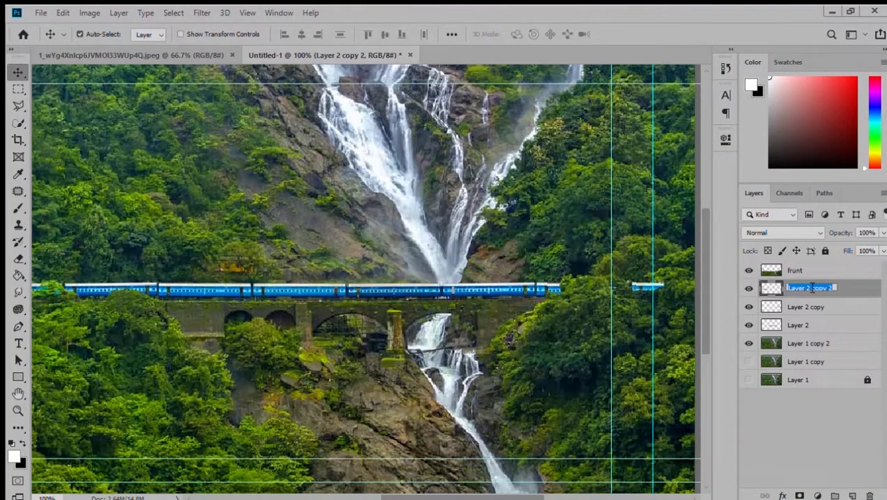
{"action": "type", "text": "3"}
{"action": "left_click", "coordinate": [804, 307]}
{"action": "double_click", "coordinate": [804, 308]}
{"action": "type", "text": "2"}
{"action": "left_click", "coordinate": [800, 328]}
{"action": "left_click", "coordinate": [804, 291]}
{"action": "key", "text": "space"}
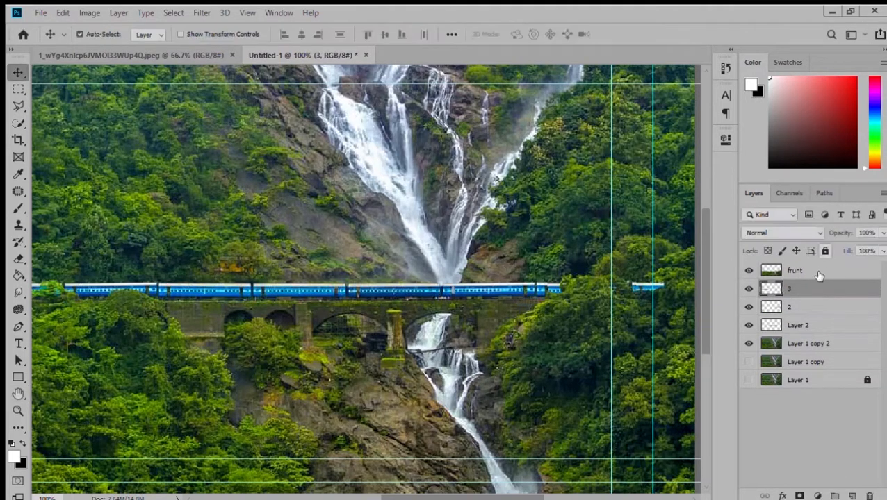
Rename the train layers 3 train, 2 train and 1 train.
{"action": "double_click", "coordinate": [790, 291]}
{"action": "type", "text": "3 train"}
{"action": "double_click", "coordinate": [789, 308]}
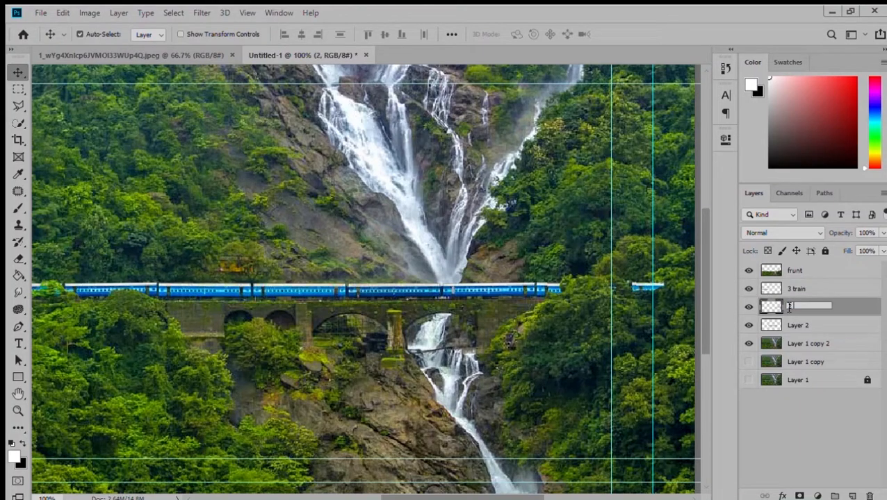
{"action": "double_click", "coordinate": [797, 326]}
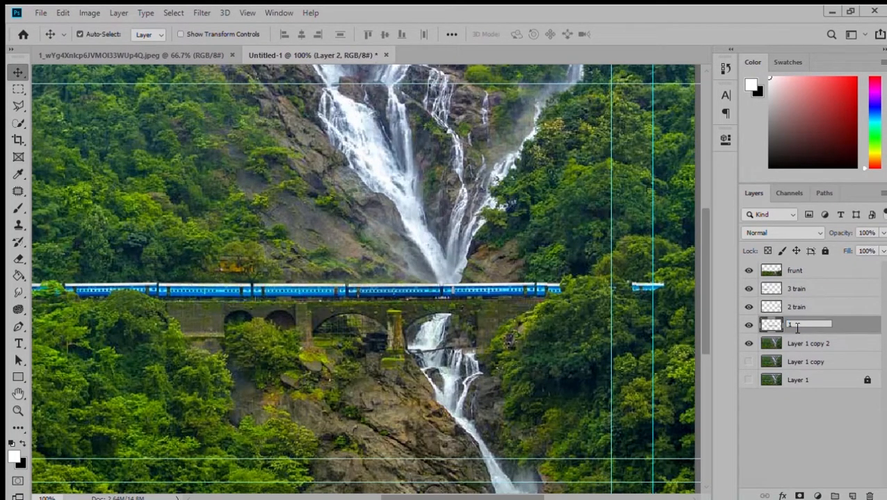
On the background copy layer, lasso the area above the bridge's right end and delete it.
{"action": "left_click", "coordinate": [793, 345]}
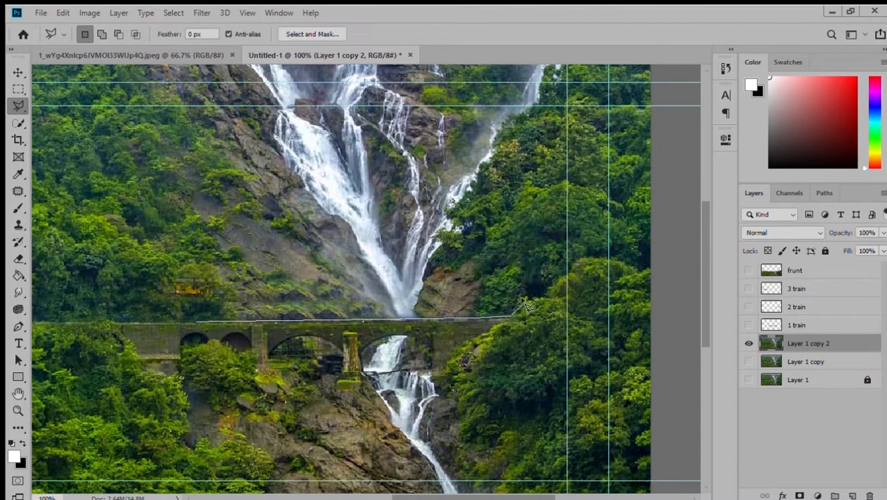
{"action": "left_click", "coordinate": [559, 271]}
{"action": "left_click", "coordinate": [455, 255]}
{"action": "left_click", "coordinate": [515, 258]}
{"action": "left_click", "coordinate": [499, 437]}
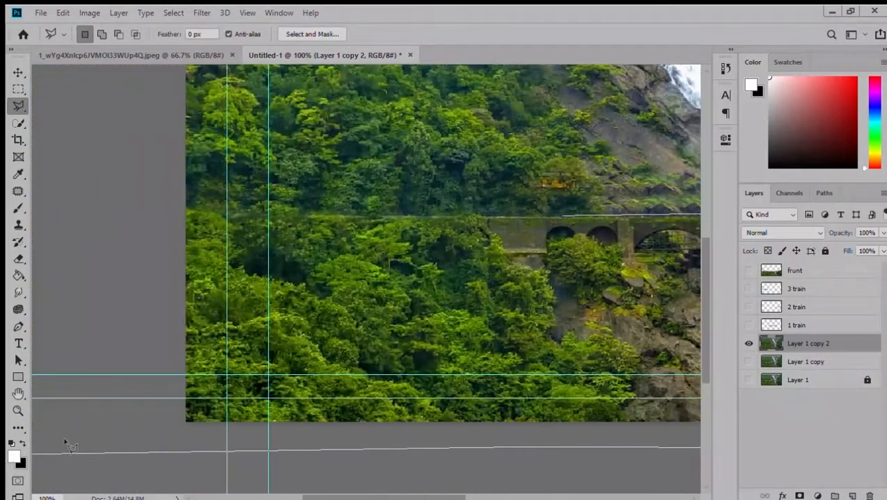
{"action": "left_click", "coordinate": [144, 443]}
{"action": "left_click", "coordinate": [125, 209]}
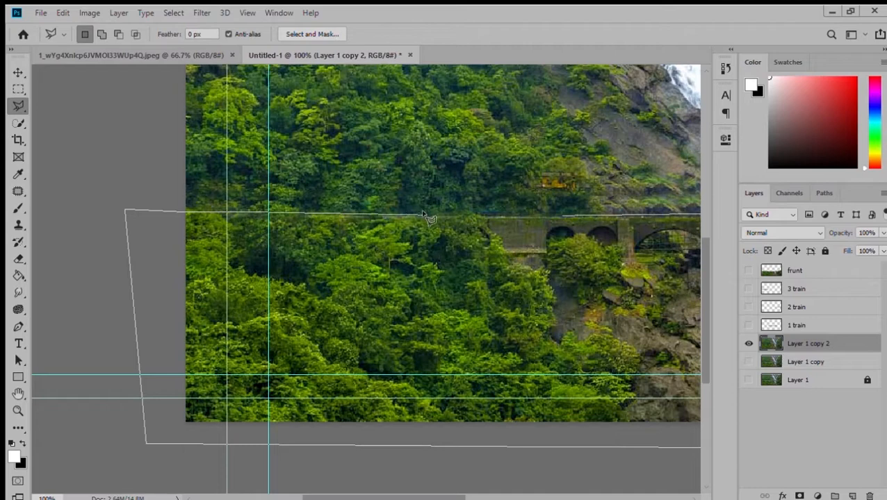
{"action": "double_click", "coordinate": [562, 218]}
{"action": "key", "text": "Delete"}
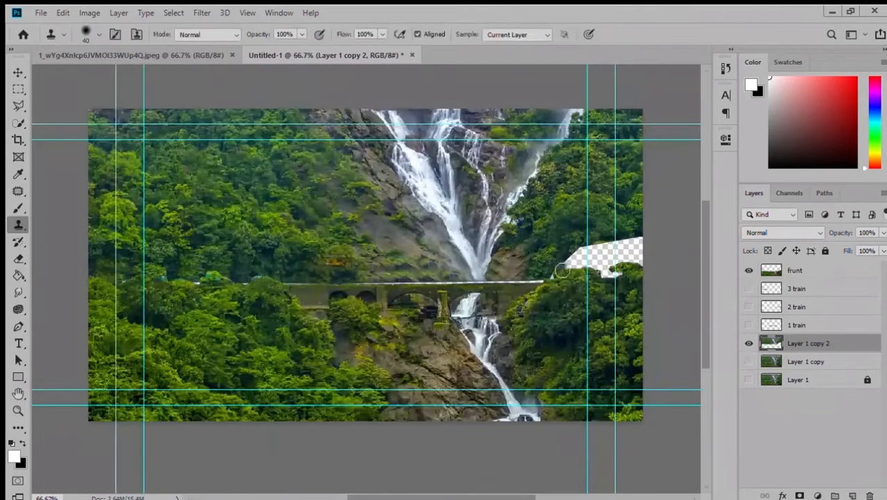
Clone over the deleted patch and the remaining train traces along the bridge with the Clone Stamp.
{"action": "left_click_drag", "start_coordinate": [587, 256], "coordinate": [610, 273]}
{"action": "mouse_move", "coordinate": [576, 216]}
{"action": "left_mouse_down"}
{"action": "mouse_move", "coordinate": [596, 248]}
{"action": "mouse_move", "coordinate": [642, 246]}
{"action": "mouse_move", "coordinate": [631, 266]}
{"action": "mouse_move", "coordinate": [599, 257]}
{"action": "mouse_move", "coordinate": [610, 280]}
{"action": "mouse_move", "coordinate": [633, 278]}
{"action": "mouse_move", "coordinate": [620, 234]}
{"action": "mouse_move", "coordinate": [606, 273]}
{"action": "left_mouse_up"}
{"action": "mouse_move", "coordinate": [539, 283]}
{"action": "left_mouse_down"}
{"action": "mouse_move", "coordinate": [313, 291]}
{"action": "mouse_move", "coordinate": [244, 282]}
{"action": "left_mouse_up"}
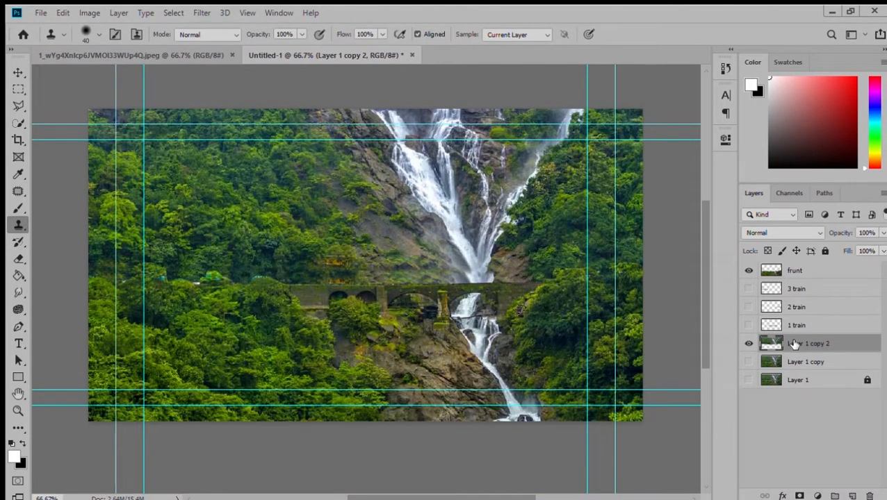
{"action": "mouse_move", "coordinate": [340, 276]}
{"action": "left_mouse_down"}
{"action": "mouse_move", "coordinate": [364, 284]}
{"action": "mouse_move", "coordinate": [328, 281]}
{"action": "mouse_move", "coordinate": [277, 249]}
{"action": "mouse_move", "coordinate": [279, 283]}
{"action": "mouse_move", "coordinate": [99, 281]}
{"action": "left_mouse_up"}
Show the frunt layer and rename the cleaned background layer back.
{"action": "left_click", "coordinate": [748, 270]}
{"action": "left_click", "coordinate": [749, 271]}
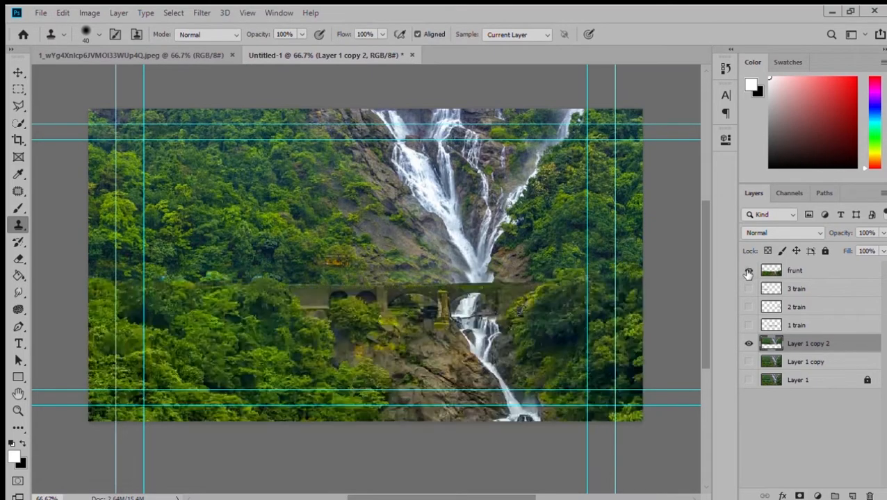
{"action": "left_click", "coordinate": [759, 271]}
{"action": "double_click", "coordinate": [817, 345]}
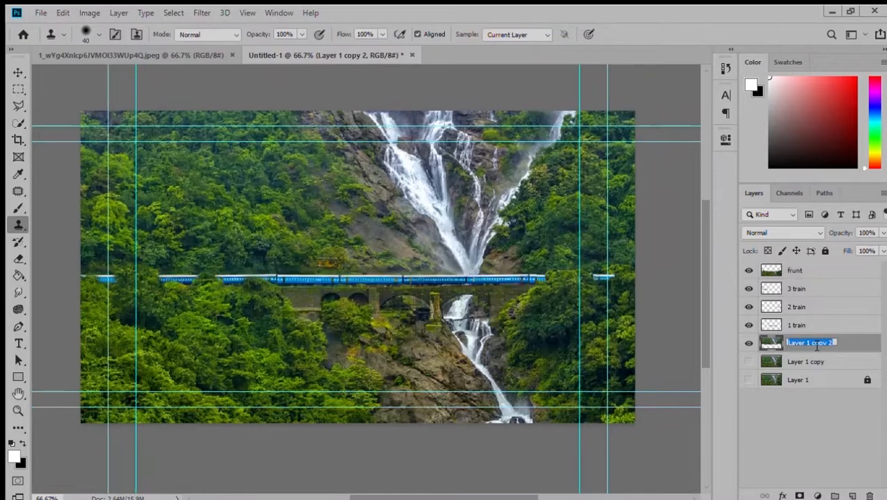
{"action": "type", "text": "ba"}
{"action": "left_click", "coordinate": [822, 326]}
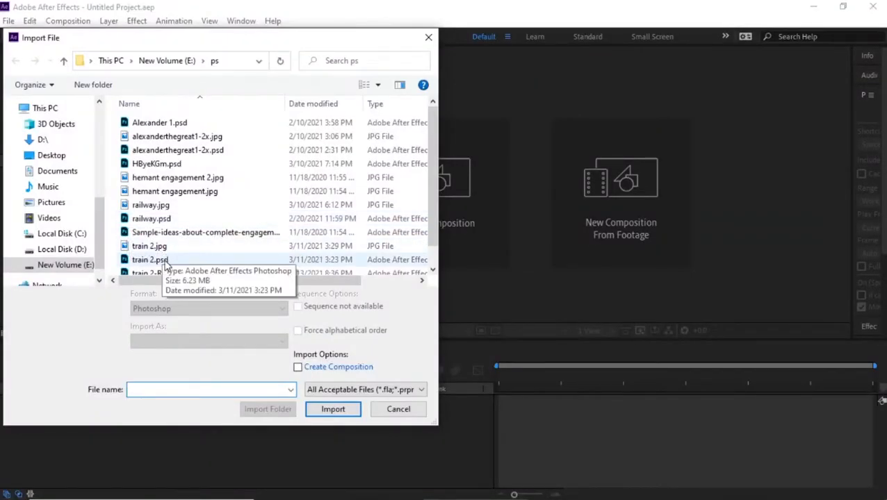
In After Effects, import train 2.psd as a composition retaining layer sizes, merging layer styles into footage.
{"action": "left_click", "coordinate": [149, 259]}
{"action": "left_click", "coordinate": [333, 410]}
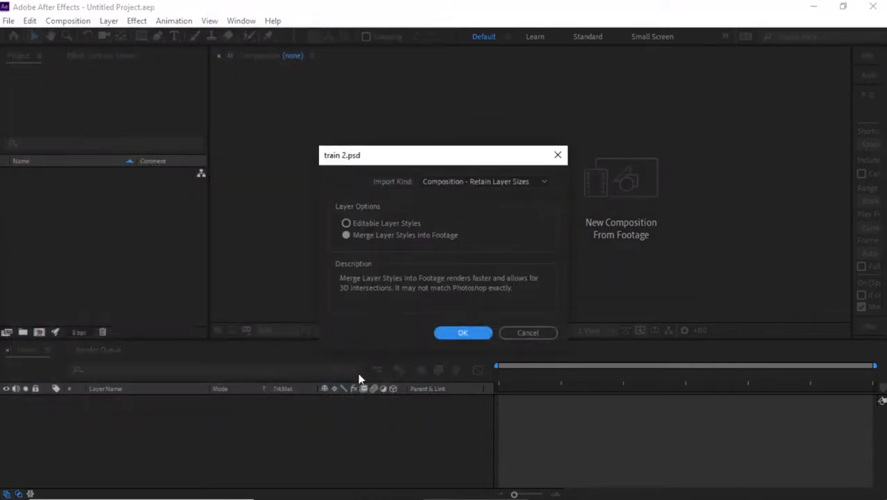
{"action": "left_click", "coordinate": [467, 182]}
{"action": "left_click", "coordinate": [471, 221]}
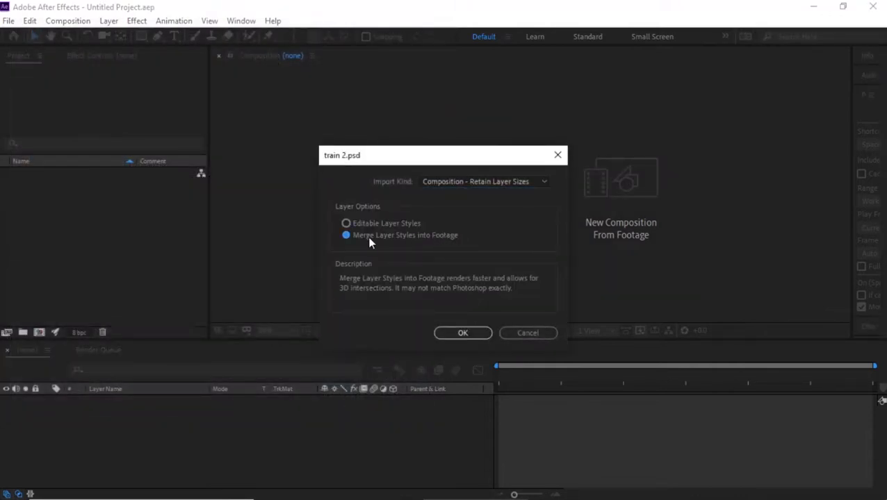
{"action": "left_click", "coordinate": [444, 334]}
Set the viewer layout to 2 Views - Horizontal and open the train 2 composition.
{"action": "left_click", "coordinate": [598, 331]}
{"action": "left_click", "coordinate": [598, 331]}
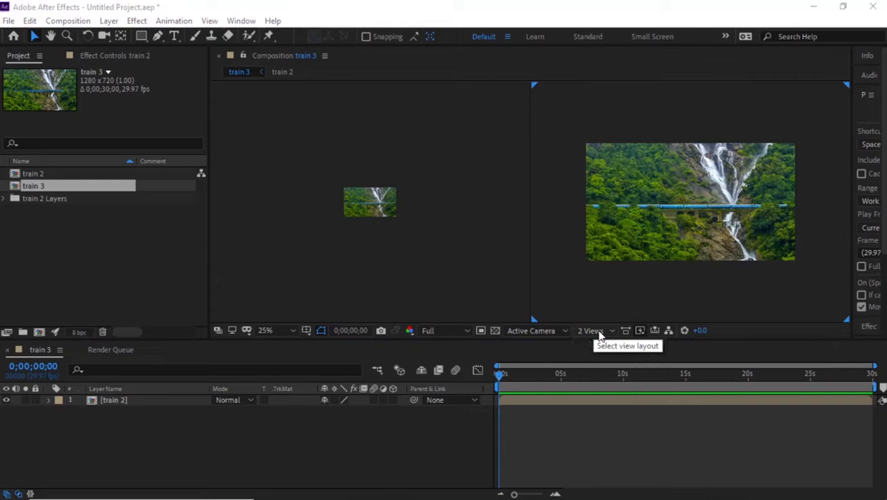
{"action": "left_click", "coordinate": [599, 332]}
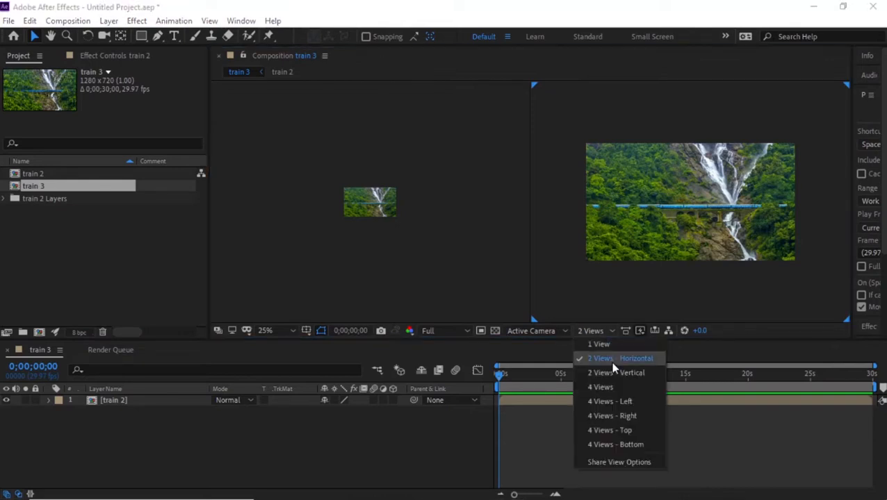
{"action": "double_click", "coordinate": [104, 401]}
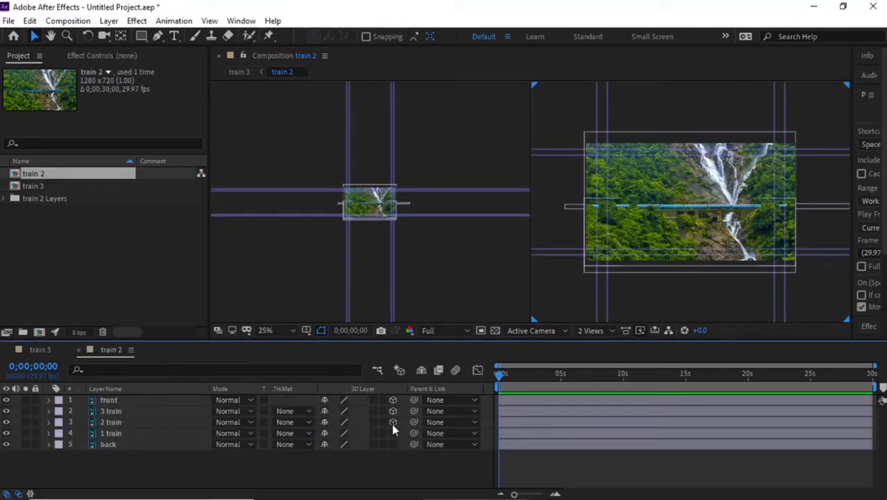
Add a new camera to the composition with default settings.
{"action": "right_click", "coordinate": [263, 459]}
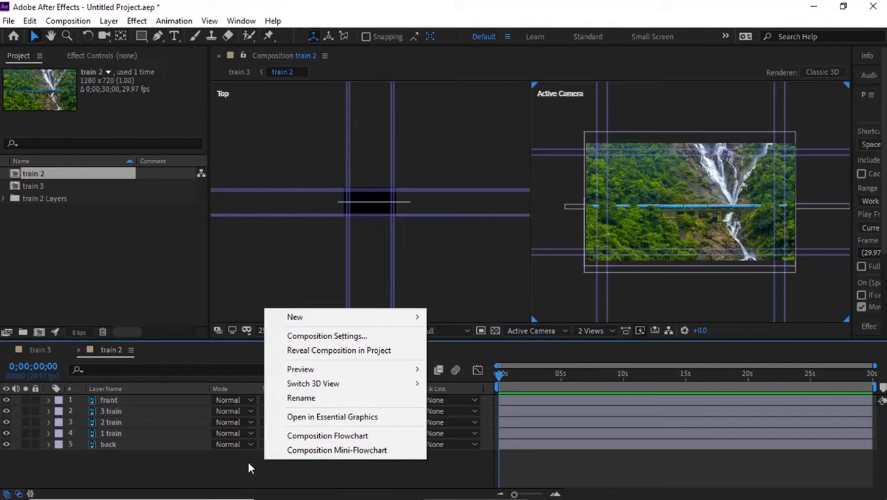
{"action": "mouse_move", "coordinate": [332, 321]}
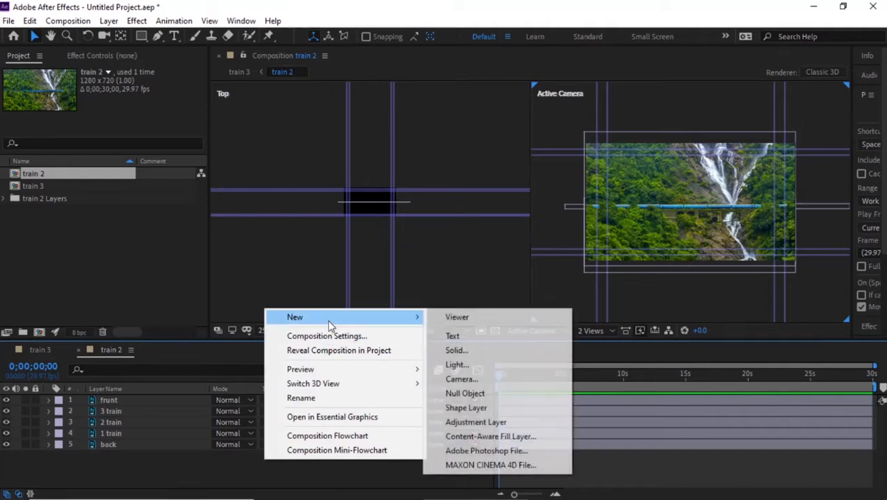
{"action": "left_click", "coordinate": [491, 384]}
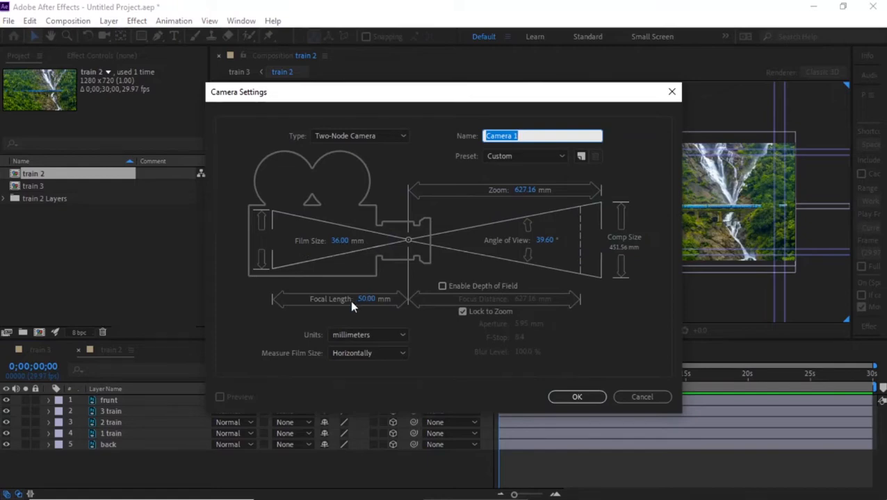
{"action": "left_click", "coordinate": [577, 398]}
Parent 3 train to 2 train and 2 train to 1 train.
{"action": "left_click_drag", "start_coordinate": [413, 422], "coordinate": [113, 436]}
{"action": "left_click_drag", "start_coordinate": [413, 433], "coordinate": [131, 449]}
Push the back layer farther from the camera in depth and scale it up to 141%.
{"action": "left_click", "coordinate": [134, 456]}
{"action": "scroll", "coordinate": [371, 208], "scroll_direction": "up", "scroll_amount": 1}
{"action": "left_click_drag", "start_coordinate": [370, 209], "coordinate": [364, 173]}
{"action": "key", "text": "s"}
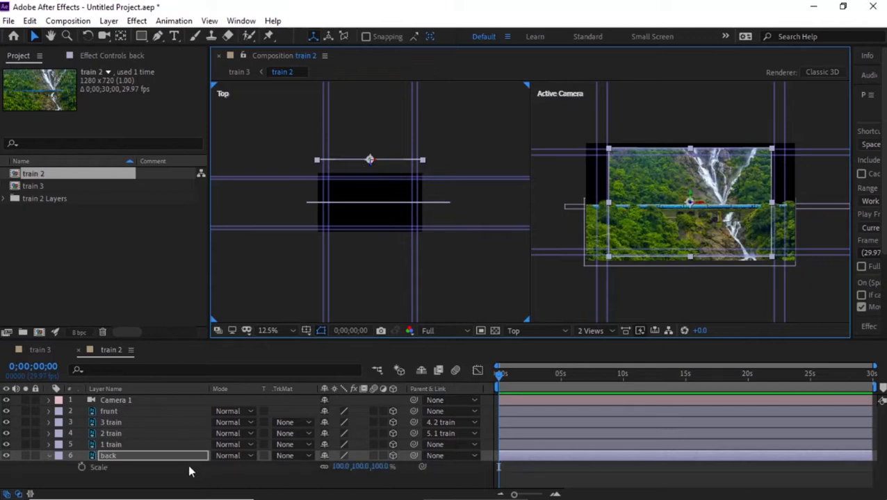
{"action": "left_click_drag", "start_coordinate": [383, 470], "coordinate": [411, 471]}
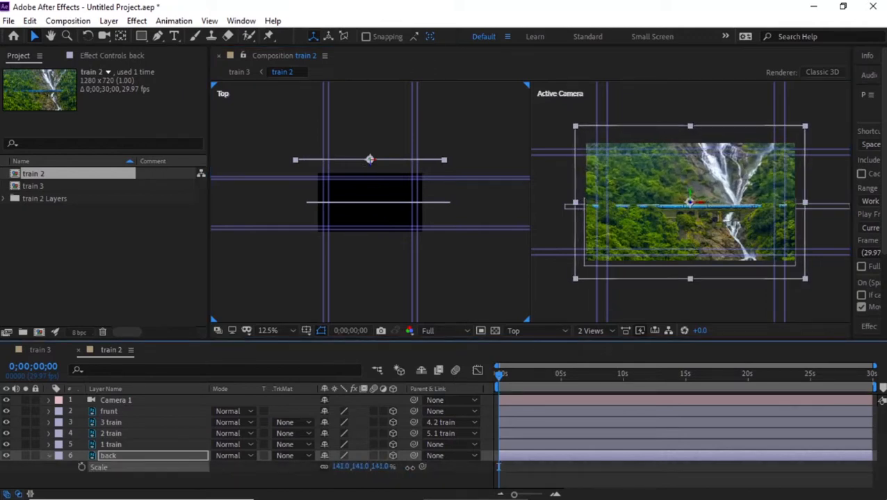
Move the frunt layer back in depth and scale it up.
{"action": "left_click", "coordinate": [111, 411]}
{"action": "left_click_drag", "start_coordinate": [370, 214], "coordinate": [373, 187]}
{"action": "key", "text": "s"}
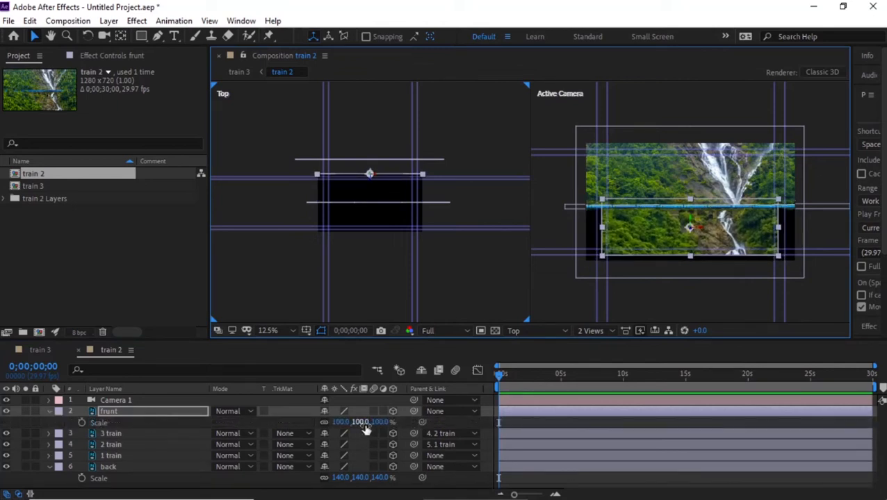
{"action": "left_click_drag", "start_coordinate": [380, 424], "coordinate": [401, 423]}
{"action": "key", "text": "s"}
Move the 1 train layer back in depth and adjust its scale and position values.
{"action": "left_click", "coordinate": [117, 446]}
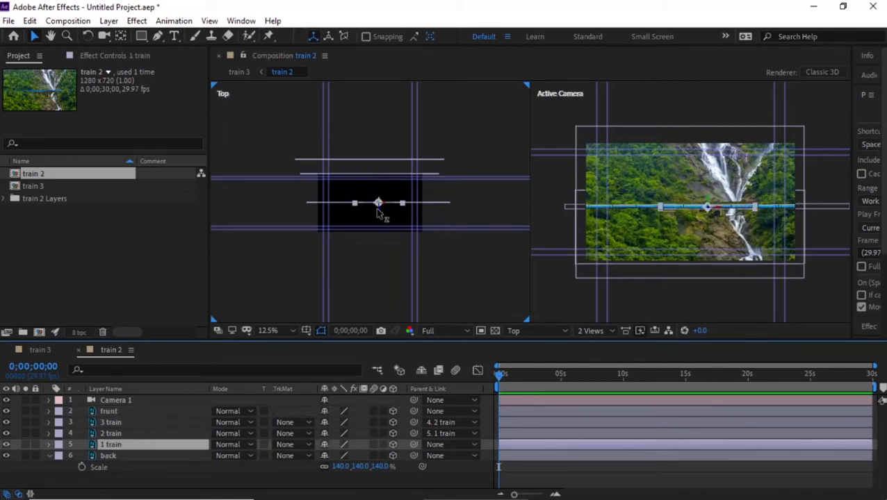
{"action": "left_click_drag", "start_coordinate": [377, 209], "coordinate": [375, 181]}
{"action": "scroll", "coordinate": [381, 186], "scroll_direction": "up", "scroll_amount": 4}
{"action": "key", "text": "s"}
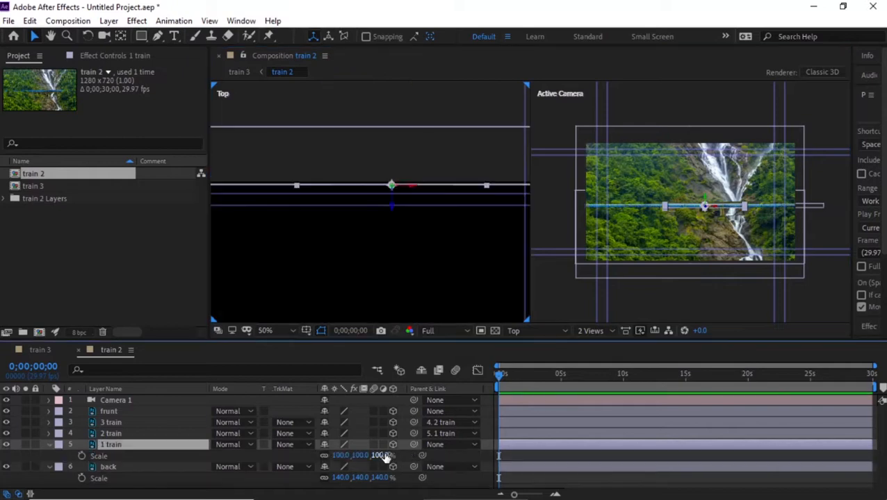
{"action": "mouse_move", "coordinate": [381, 455]}
{"action": "left_mouse_down"}
{"action": "mouse_move", "coordinate": [401, 454]}
{"action": "mouse_move", "coordinate": [389, 456]}
{"action": "left_mouse_up"}
{"action": "key", "text": "p"}
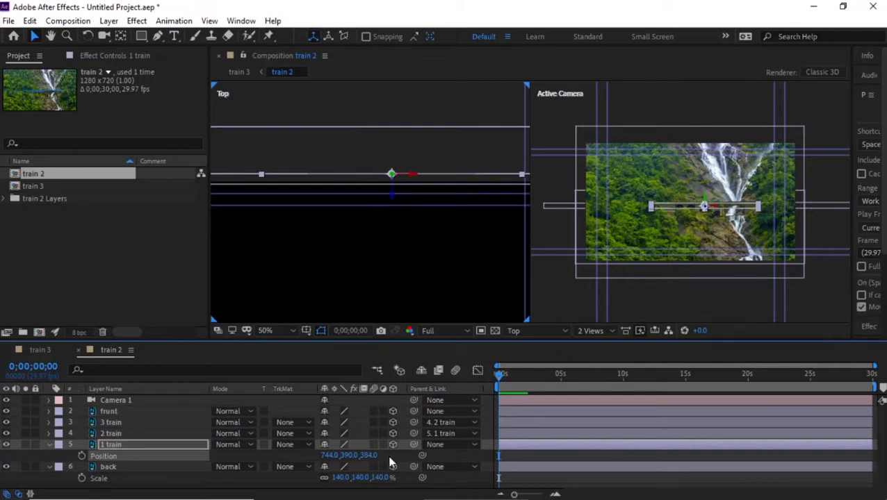
{"action": "key", "text": "ctrl+z"}
{"action": "left_click_drag", "start_coordinate": [345, 456], "coordinate": [310, 462]}
Move the frunt layer closer to the camera in the top view.
{"action": "left_click", "coordinate": [121, 412]}
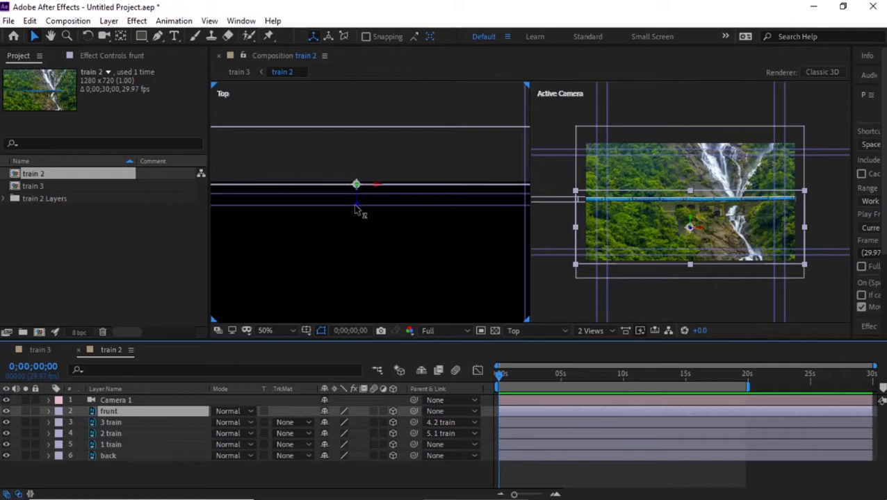
{"action": "left_click_drag", "start_coordinate": [355, 206], "coordinate": [351, 273]}
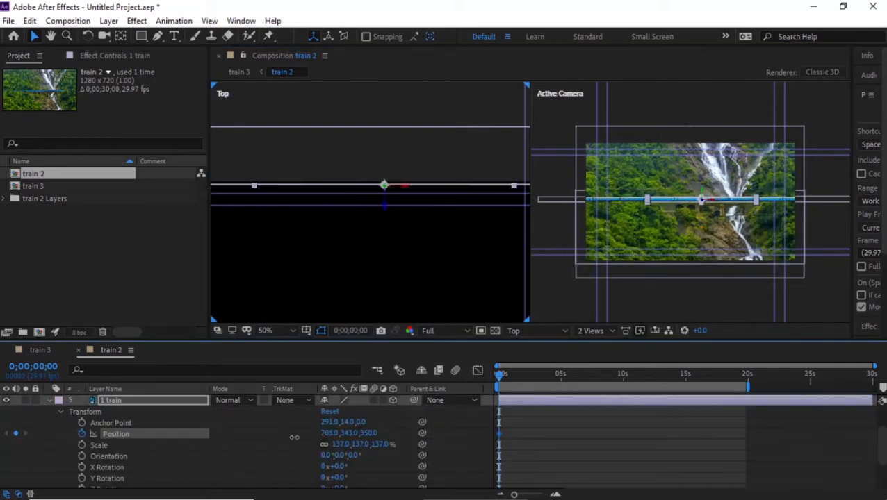
Slide the 1 train layer to the left so the train starts off to the side, keyframing its Position.
{"action": "left_click", "coordinate": [123, 435]}
{"action": "left_click_drag", "start_coordinate": [126, 436], "coordinate": [0, 438]}
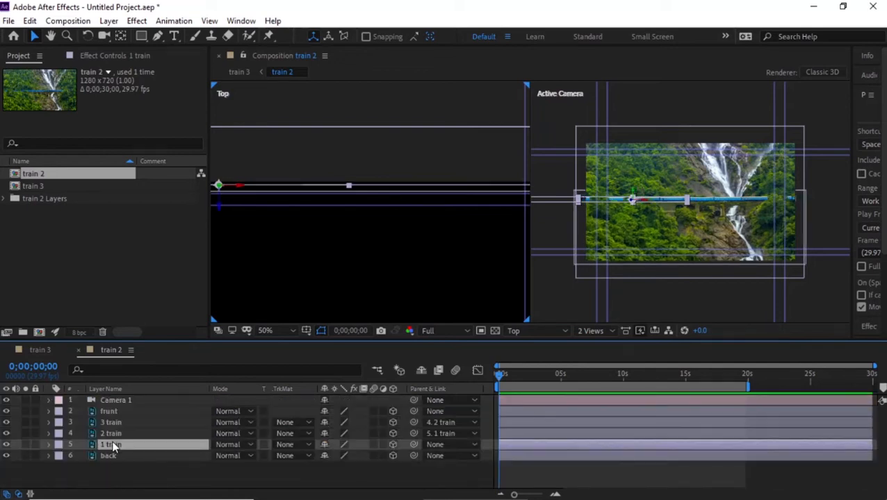
{"action": "key", "text": "p"}
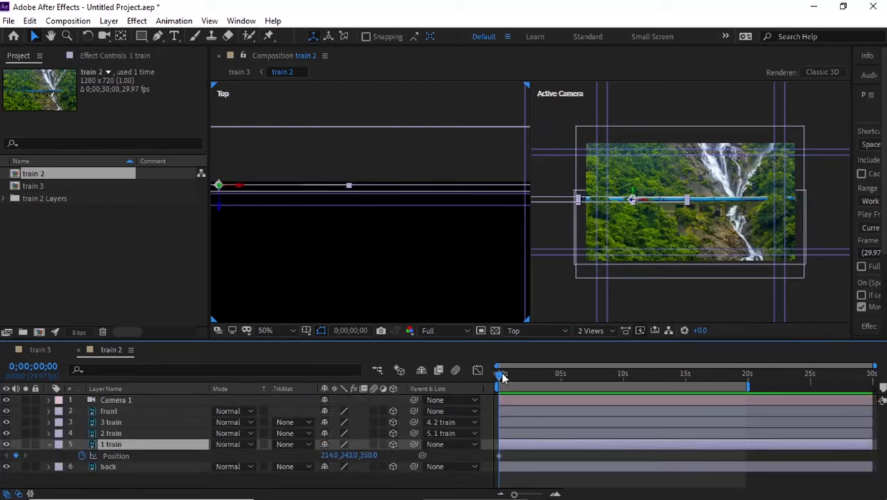
At 20 seconds, set the 1 train layer's X position to 2698 so the train crosses the frame.
{"action": "left_click_drag", "start_coordinate": [502, 376], "coordinate": [748, 392]}
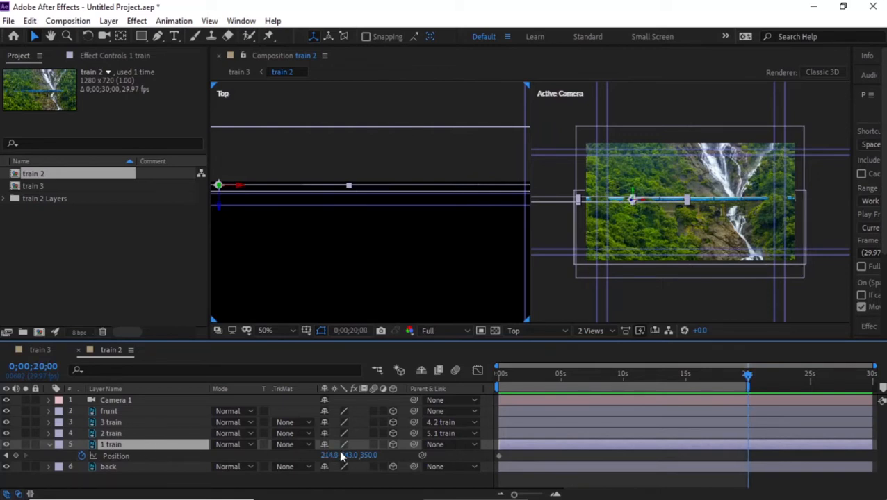
{"action": "left_click_drag", "start_coordinate": [331, 456], "coordinate": [514, 456]}
{"action": "left_click_drag", "start_coordinate": [746, 459], "coordinate": [786, 462]}
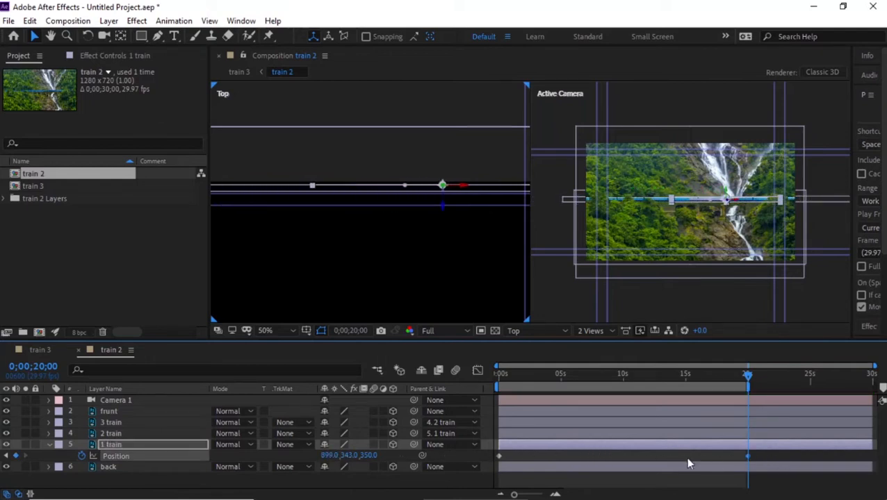
{"action": "left_click_drag", "start_coordinate": [326, 459], "coordinate": [401, 435]}
{"action": "left_click_drag", "start_coordinate": [325, 455], "coordinate": [727, 453]}
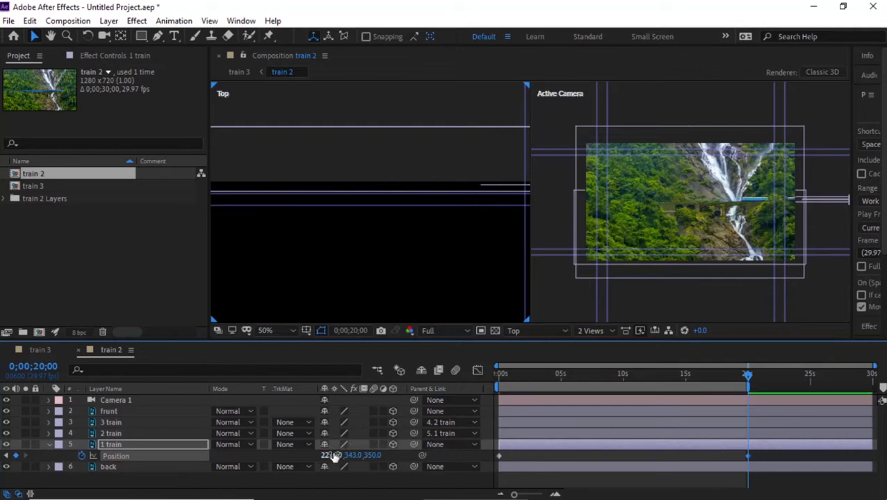
{"action": "left_click_drag", "start_coordinate": [326, 460], "coordinate": [520, 459]}
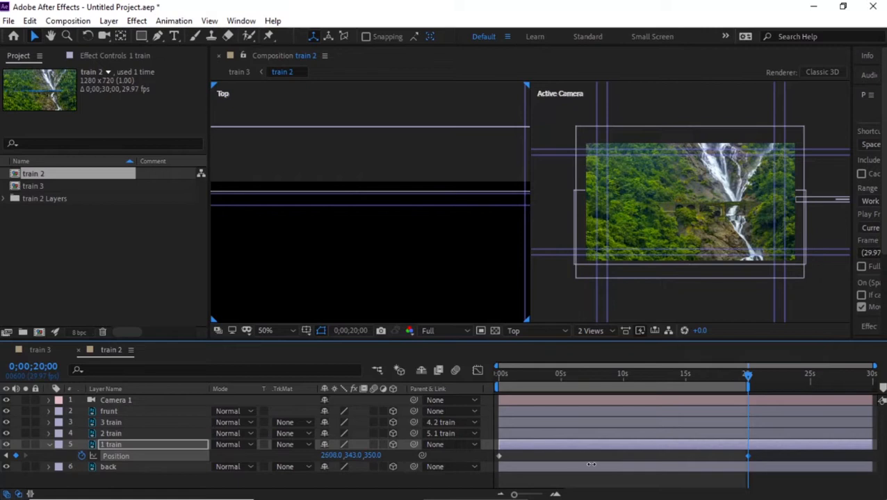
Return to the start and set the preview resolution to Third.
{"action": "key", "text": "Home"}
{"action": "left_click", "coordinate": [432, 331]}
{"action": "left_click", "coordinate": [441, 390]}
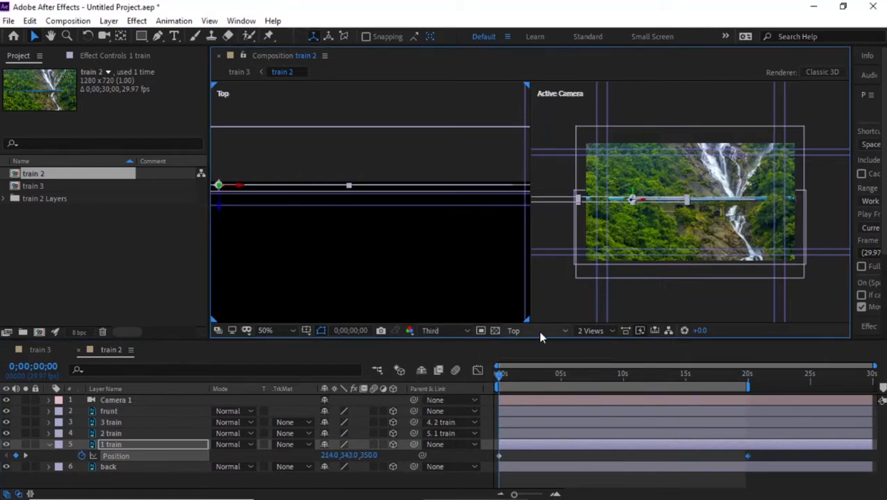
{"action": "left_click", "coordinate": [669, 294]}
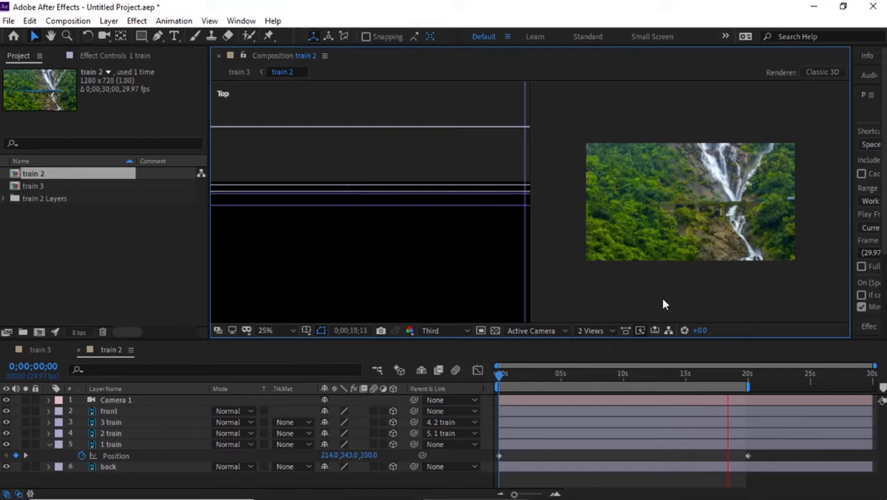
Expand Camera 1's options, keyframe Zoom at the start and increase the Zoom value at 20 seconds.
{"action": "left_click", "coordinate": [81, 405]}
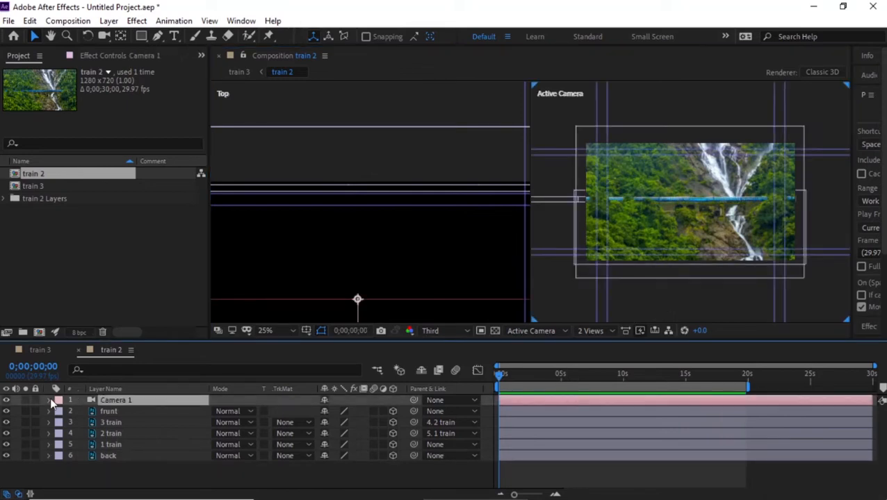
{"action": "left_click", "coordinate": [49, 401]}
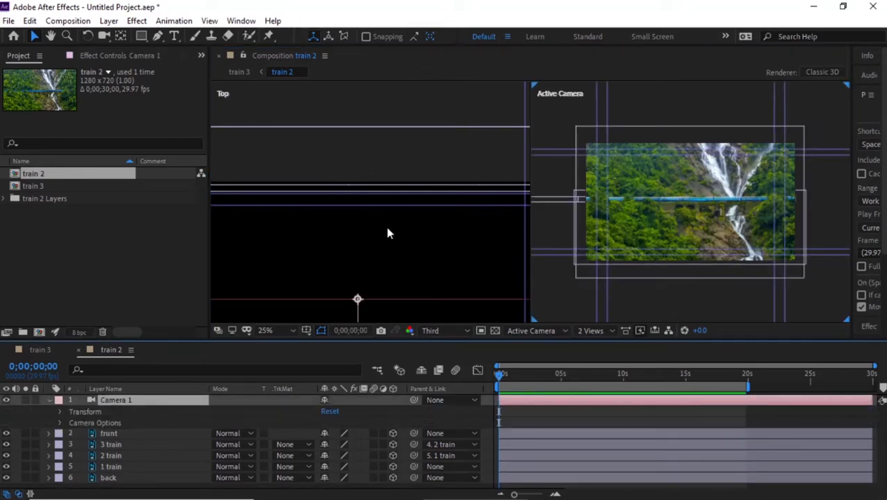
{"action": "scroll", "coordinate": [388, 233], "scroll_direction": "up", "scroll_amount": 3}
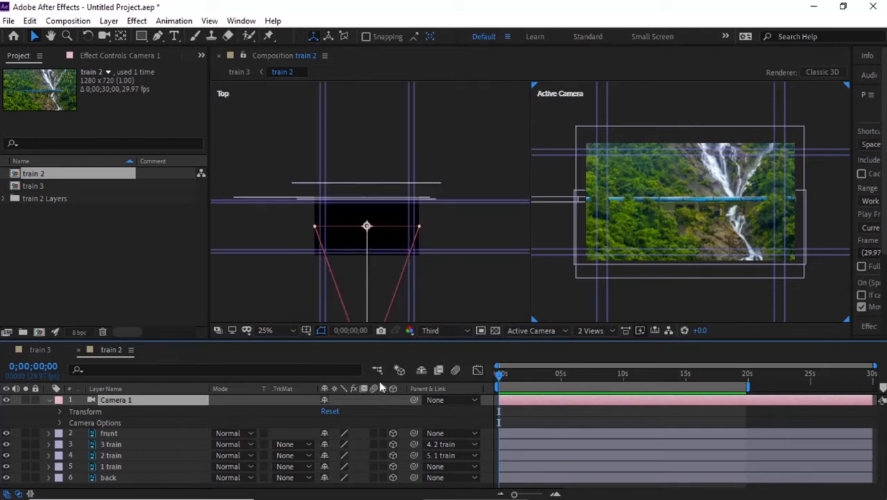
{"action": "left_click", "coordinate": [60, 412]}
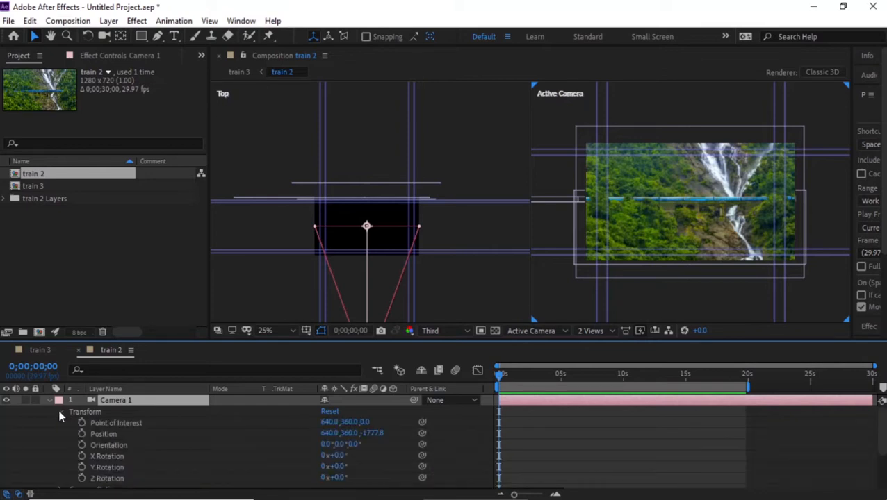
{"action": "scroll", "coordinate": [58, 412], "scroll_direction": "down", "scroll_amount": 3}
{"action": "scroll", "coordinate": [59, 413], "scroll_direction": "down", "scroll_amount": 3}
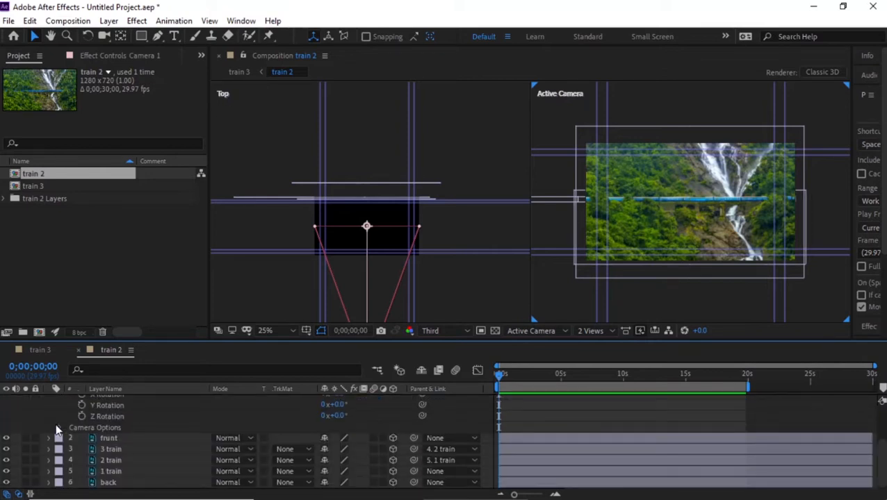
{"action": "left_click", "coordinate": [57, 426]}
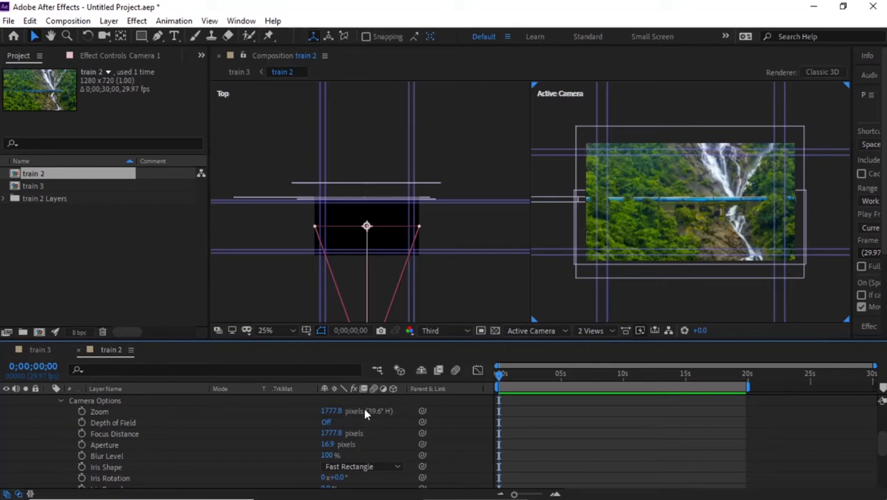
{"action": "left_click", "coordinate": [82, 414]}
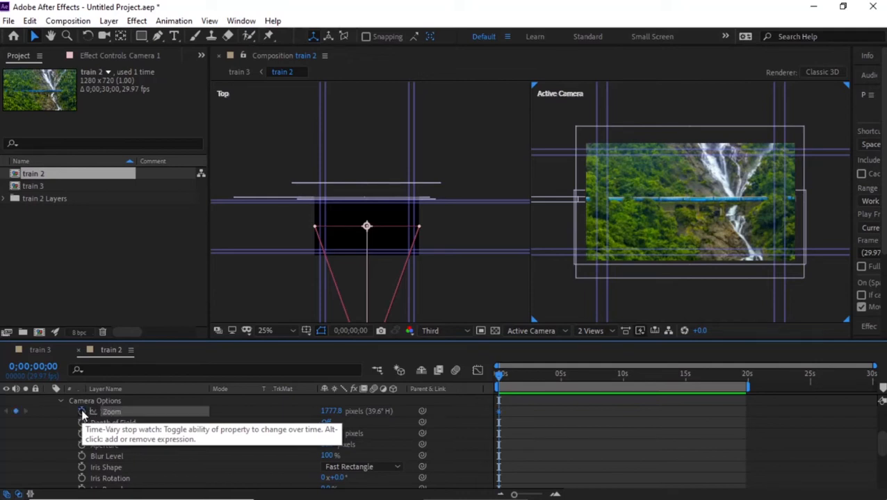
{"action": "left_click_drag", "start_coordinate": [500, 376], "coordinate": [748, 376]}
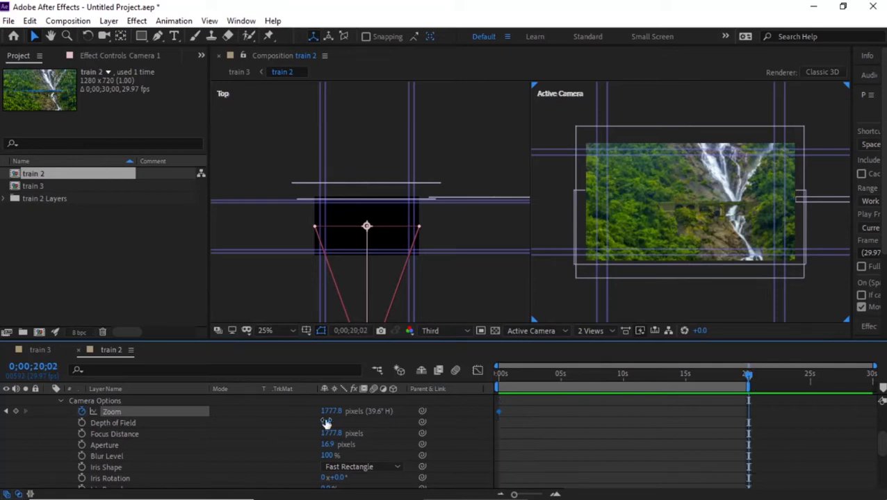
{"action": "left_click_drag", "start_coordinate": [334, 412], "coordinate": [659, 412]}
Keyframe the camera's Point of Interest at the start and set its Y to 196 at 20 seconds.
{"action": "left_click", "coordinate": [82, 423]}
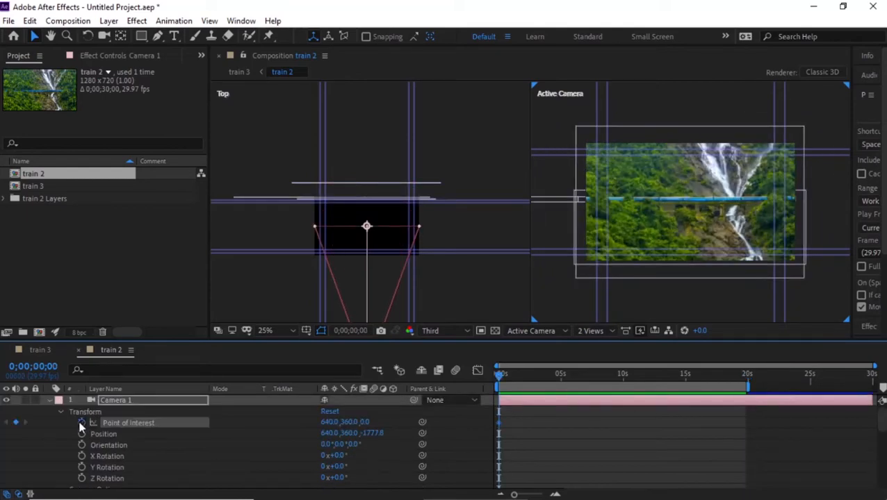
{"action": "left_click_drag", "start_coordinate": [499, 376], "coordinate": [748, 378]}
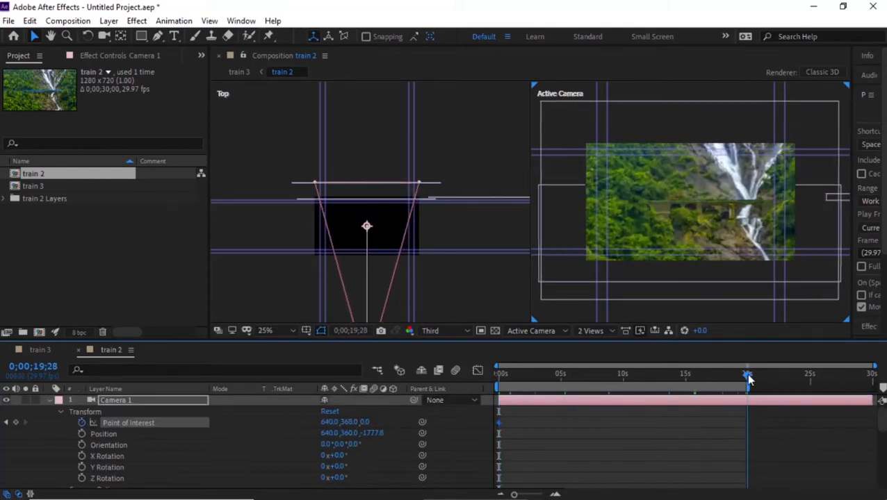
{"action": "left_click_drag", "start_coordinate": [344, 426], "coordinate": [225, 430]}
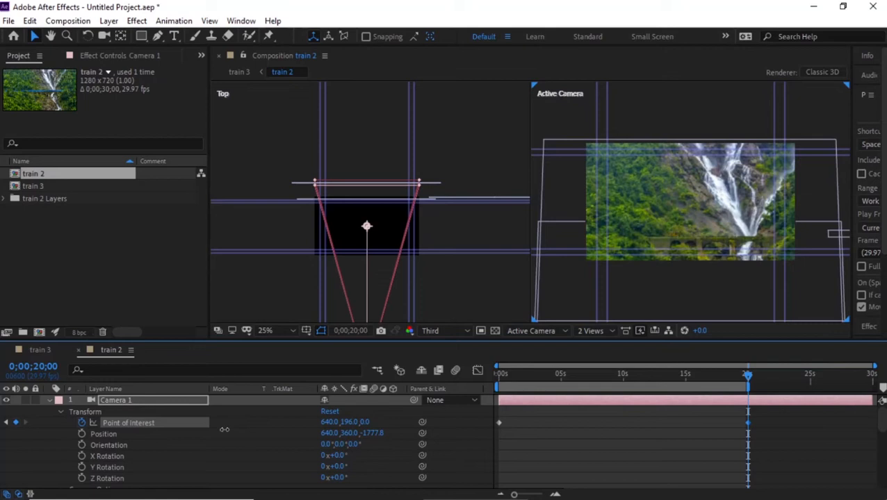
{"action": "left_click_drag", "start_coordinate": [521, 374], "coordinate": [451, 390]}
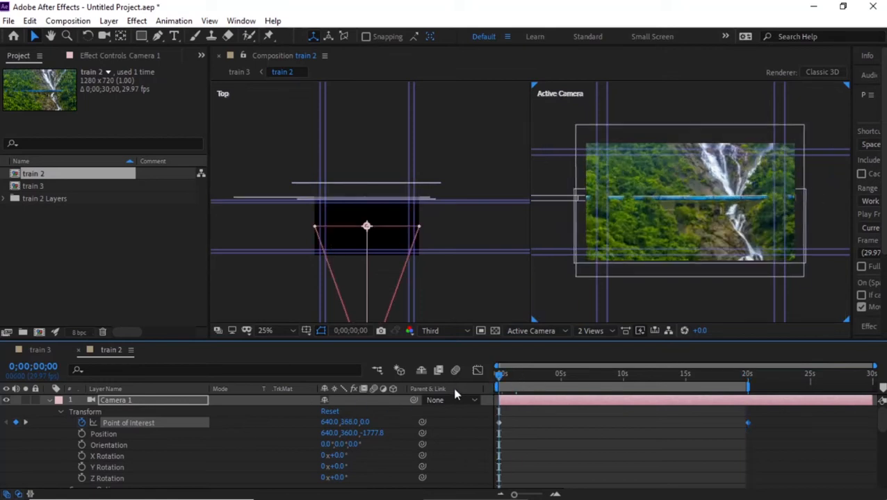
Play back the animation and enable motion blur on the frunt, train and back layers.
{"action": "key", "text": "space"}
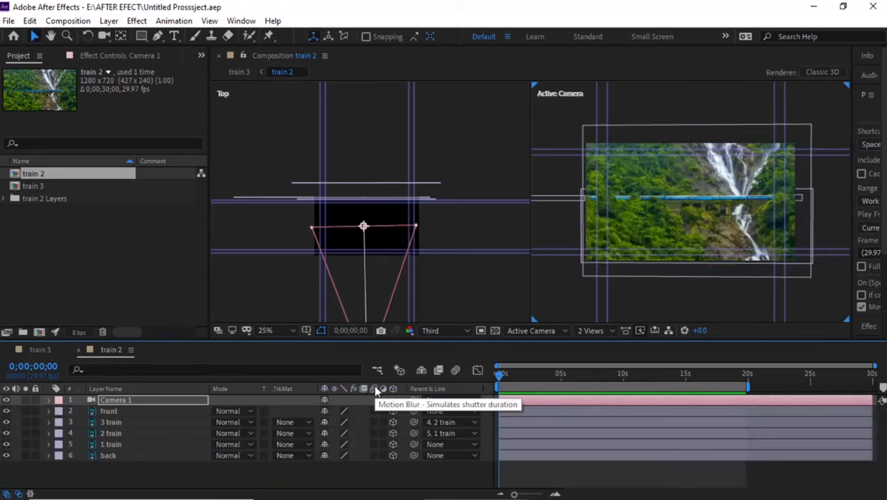
{"action": "left_click_drag", "start_coordinate": [376, 412], "coordinate": [380, 456]}
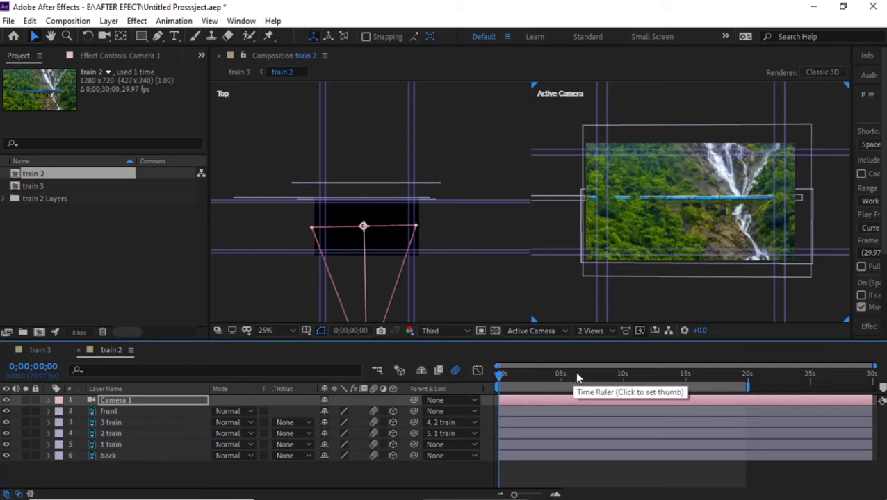
Switch the viewer to a single Active Camera view layout.
{"action": "left_click", "coordinate": [597, 331]}
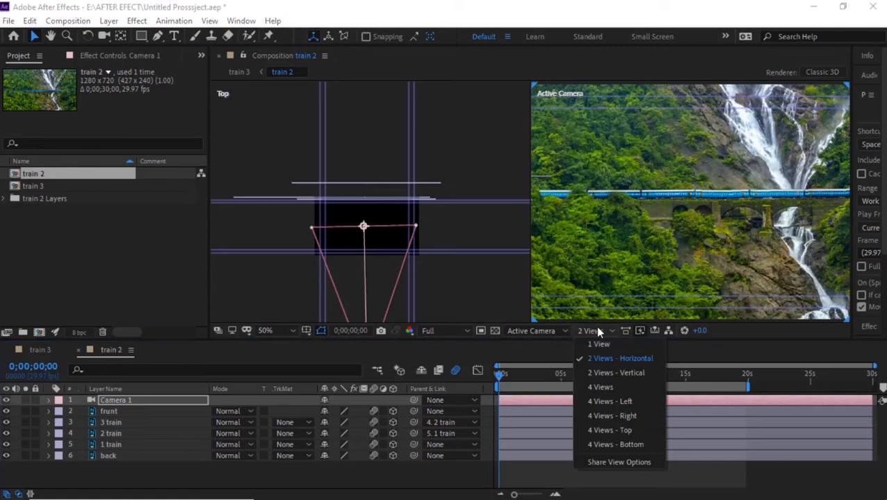
{"action": "left_click", "coordinate": [598, 344]}
{"action": "scroll", "coordinate": [581, 242], "scroll_direction": "down", "scroll_amount": 1}
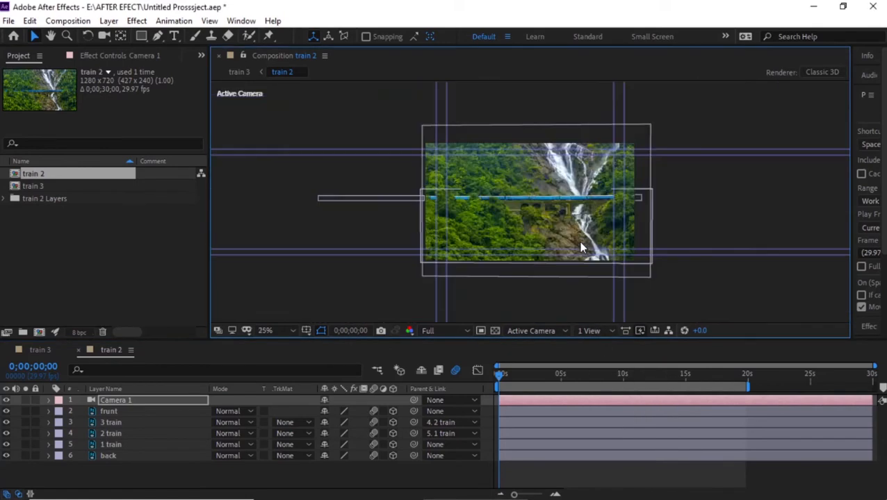
{"action": "scroll", "coordinate": [580, 243], "scroll_direction": "up", "scroll_amount": 1}
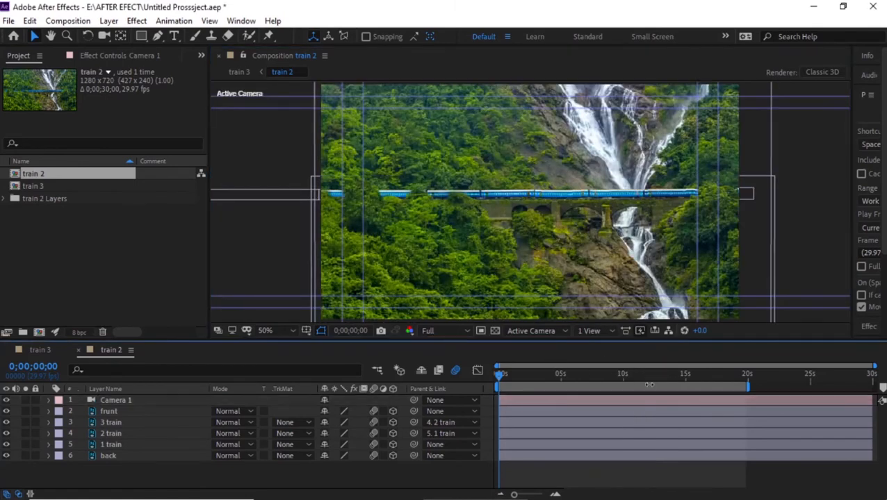
Trim the composition to the work area and add it to the Render Queue.
{"action": "right_click", "coordinate": [648, 385]}
{"action": "left_click", "coordinate": [720, 423]}
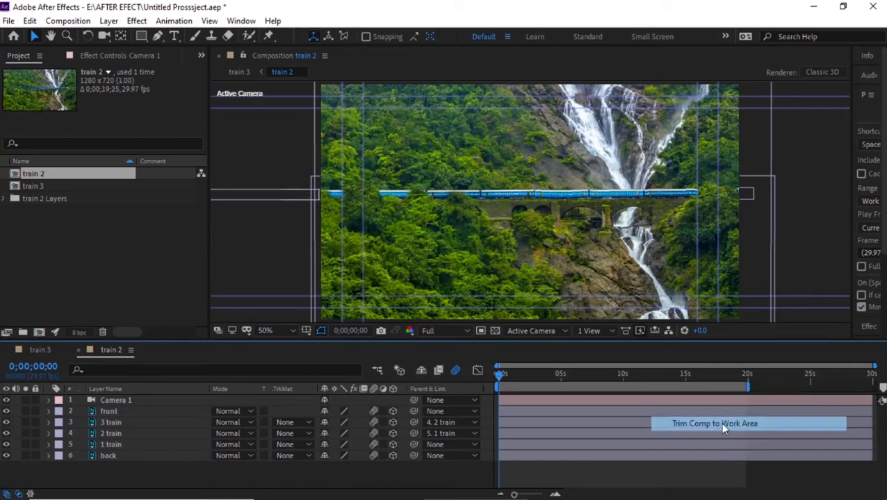
{"action": "key", "text": "ctrl+m"}
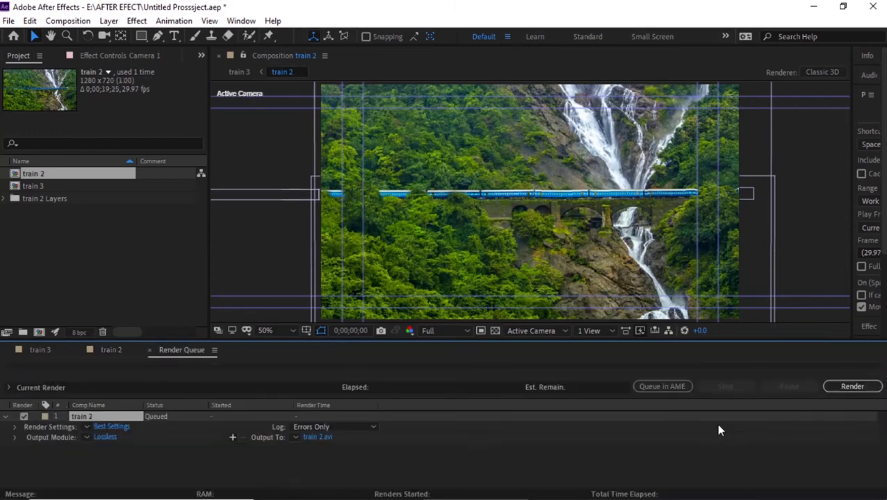
Review the Render Settings resolution and quality options and start rendering train 2.
{"action": "left_click", "coordinate": [118, 426]}
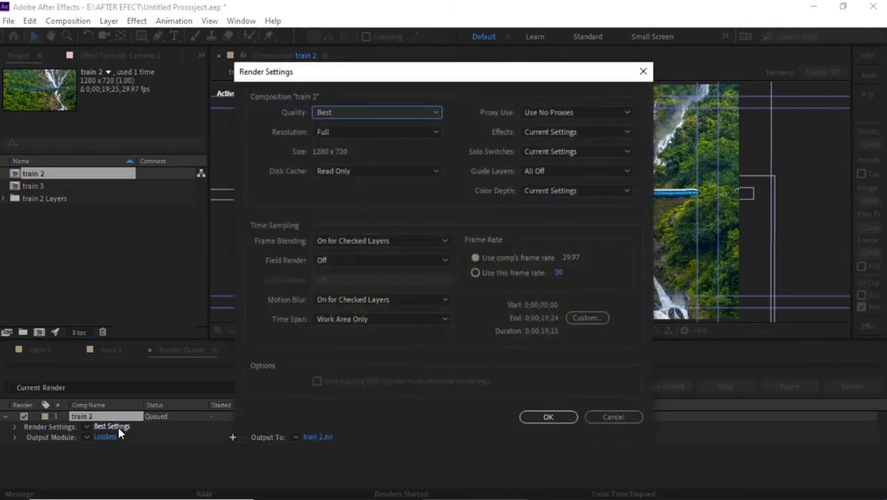
{"action": "left_click", "coordinate": [360, 132]}
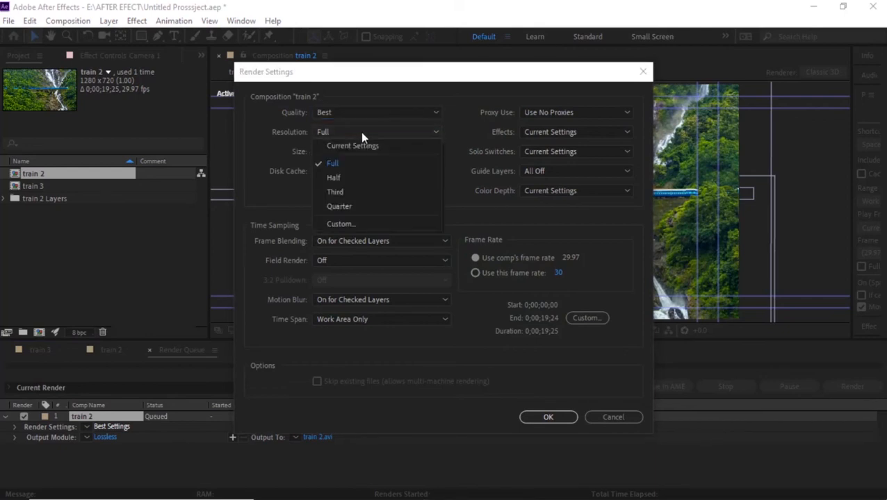
{"action": "left_click", "coordinate": [360, 131]}
{"action": "left_click", "coordinate": [354, 111]}
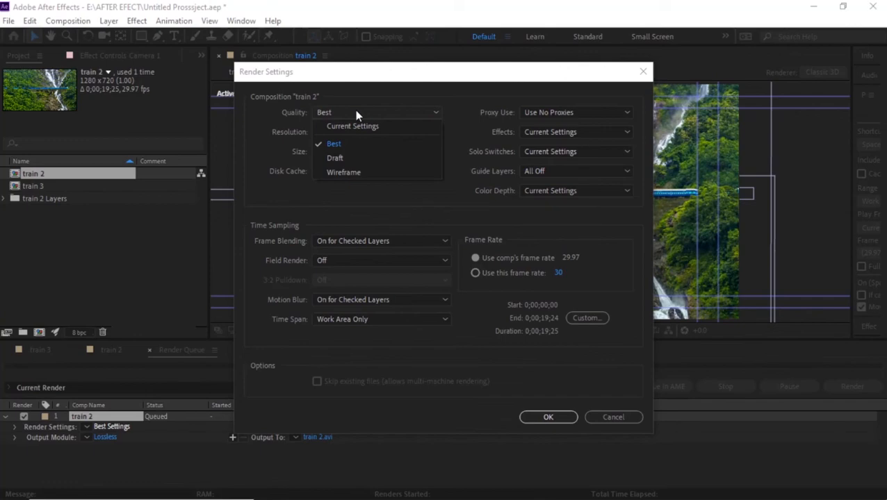
{"action": "left_click", "coordinate": [354, 110]}
{"action": "left_click", "coordinate": [350, 171]}
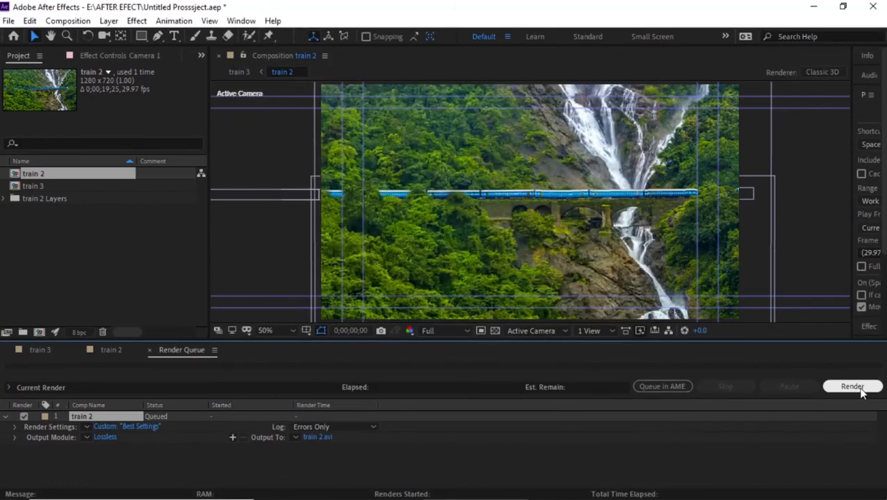
{"action": "left_click", "coordinate": [859, 388]}
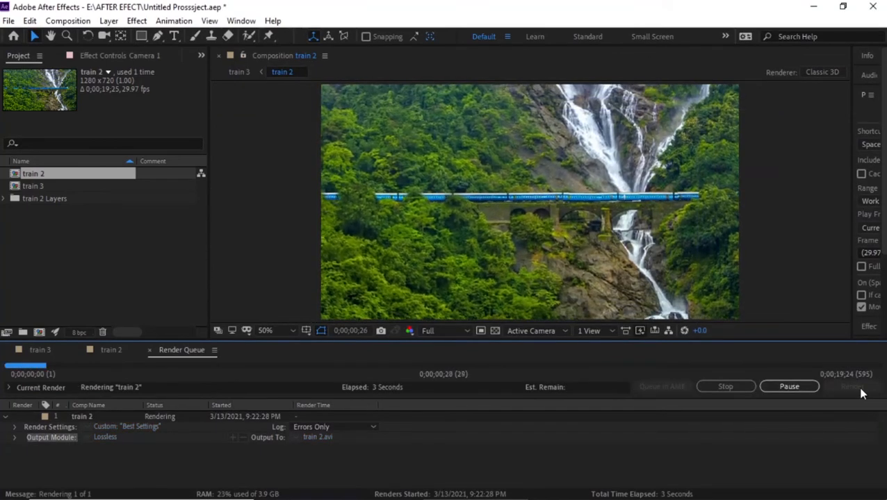